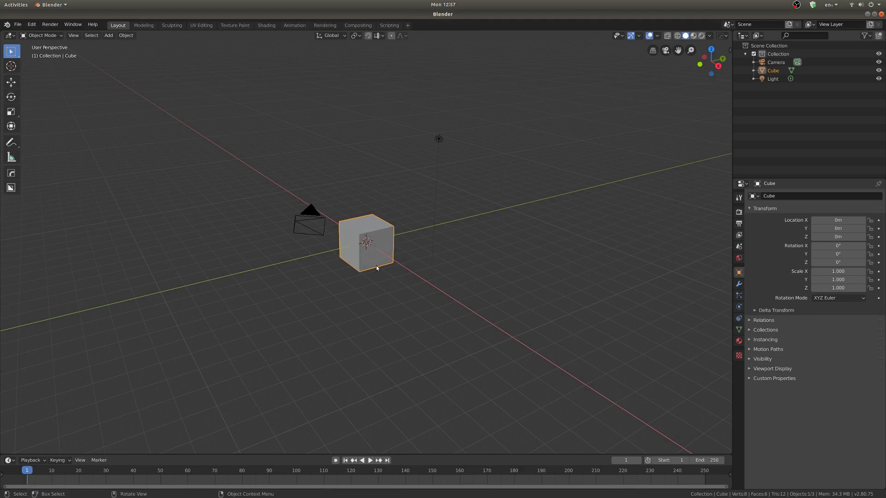
Frame the selected default cube with Numpad . so it fills the viewport
key(KP_Decimal)
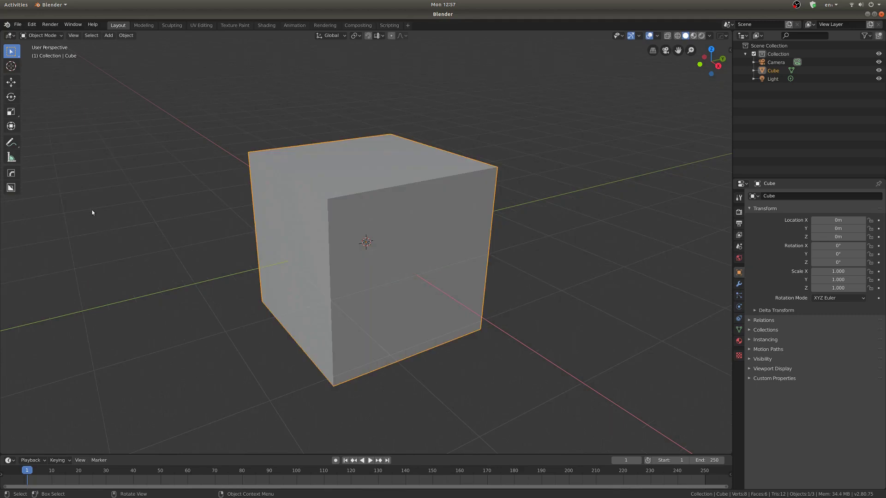
Cut a rectangular BoxCutter pocket down through the cube's top, breaking through one side wall
click(11, 189)
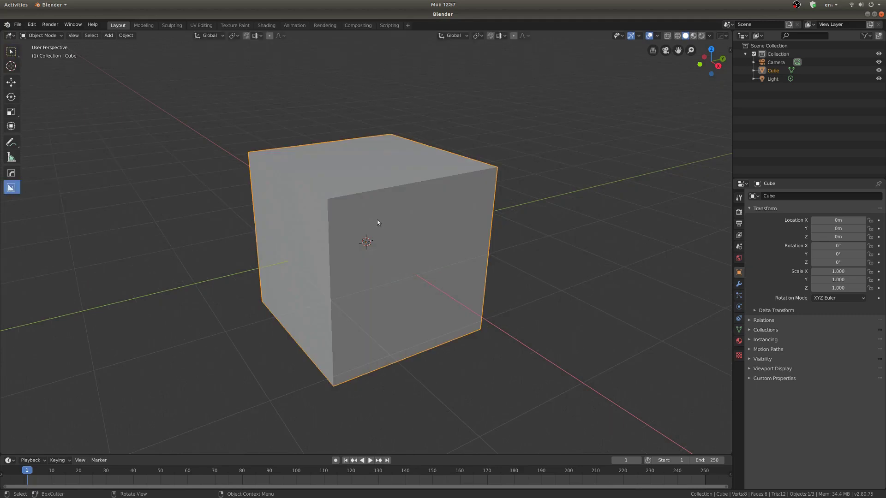
middle_drag(401, 229, 400, 249)
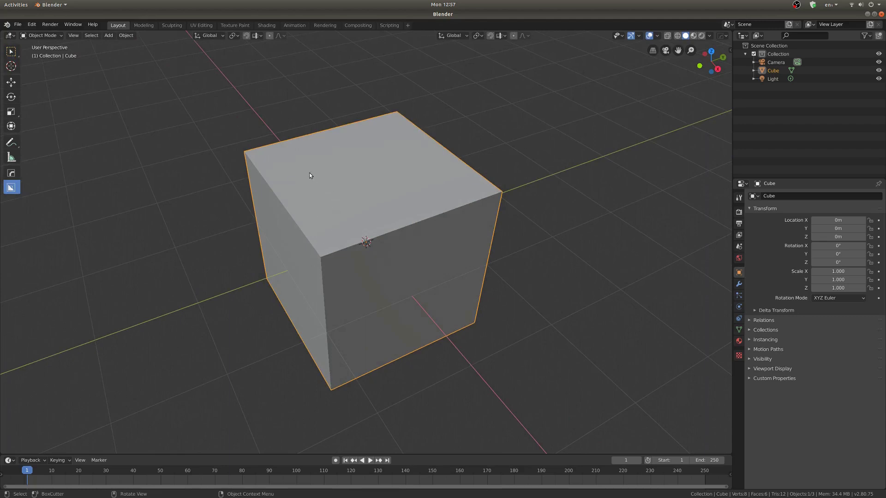
mouse_move(314, 171)
mouse_down()
mouse_move(508, 213)
mouse_move(494, 234)
mouse_move(523, 254)
mouse_up()
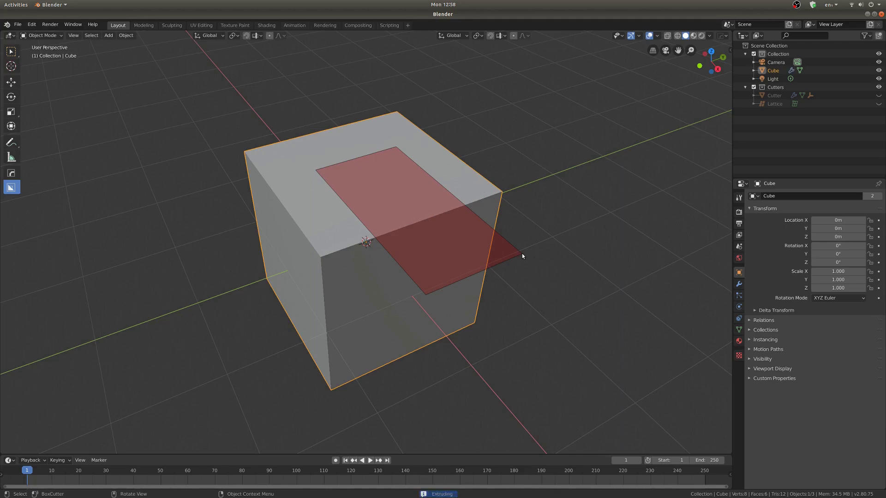
click(521, 326)
middle_drag(522, 326, 415, 249)
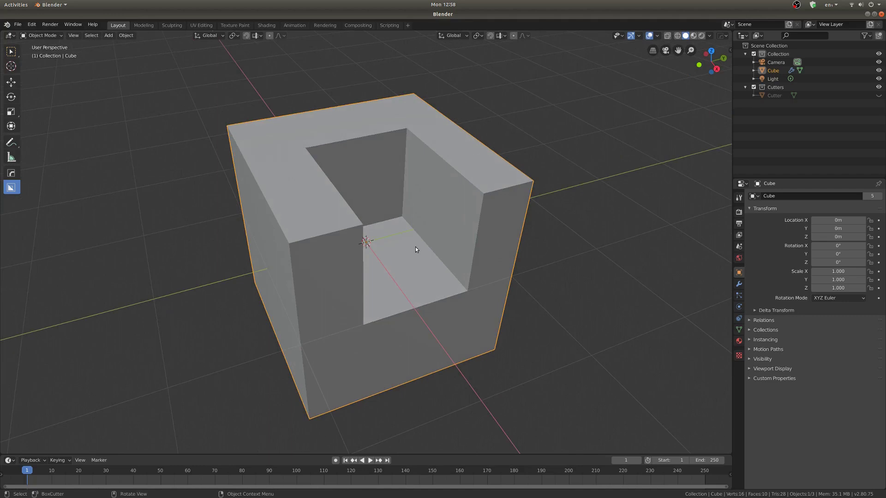
middle_drag(296, 252, 345, 243)
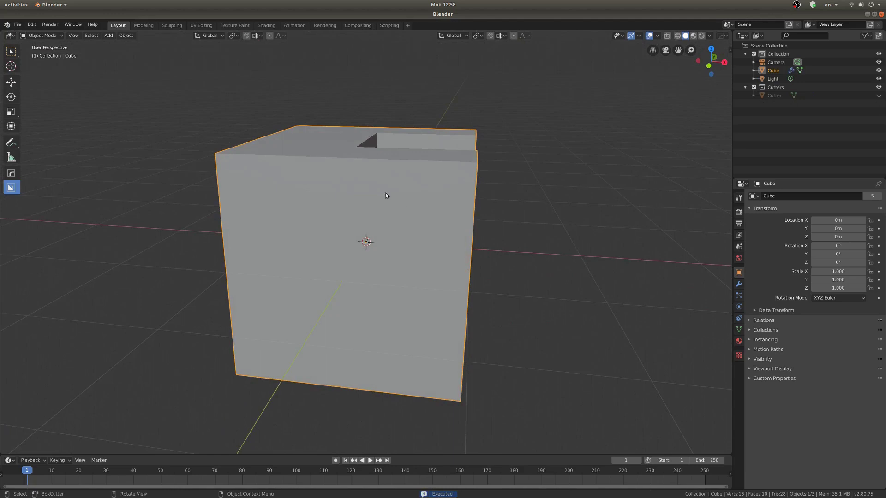
Punch two rectangular window cuts with BoxCutter, one through the side face and one through an inner wall
mouse_move(382, 188)
mouse_down()
mouse_move(410, 225)
mouse_move(431, 235)
mouse_move(448, 270)
mouse_up()
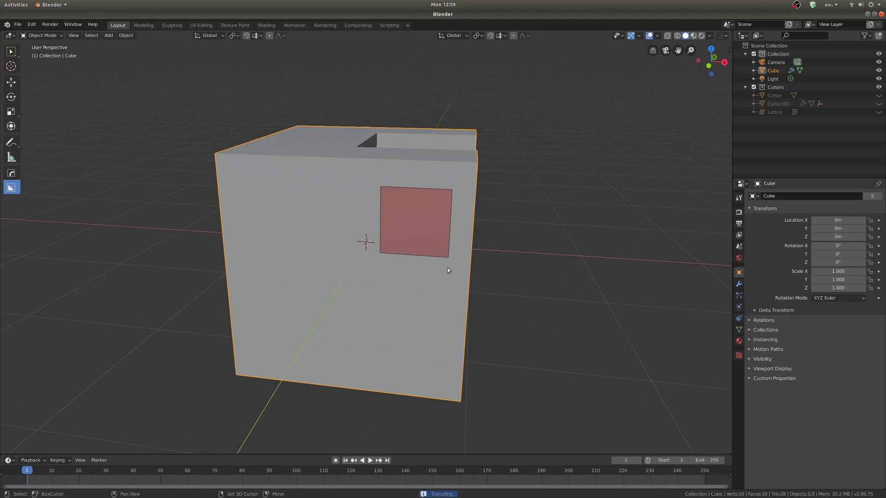
middle_drag(462, 262, 423, 265)
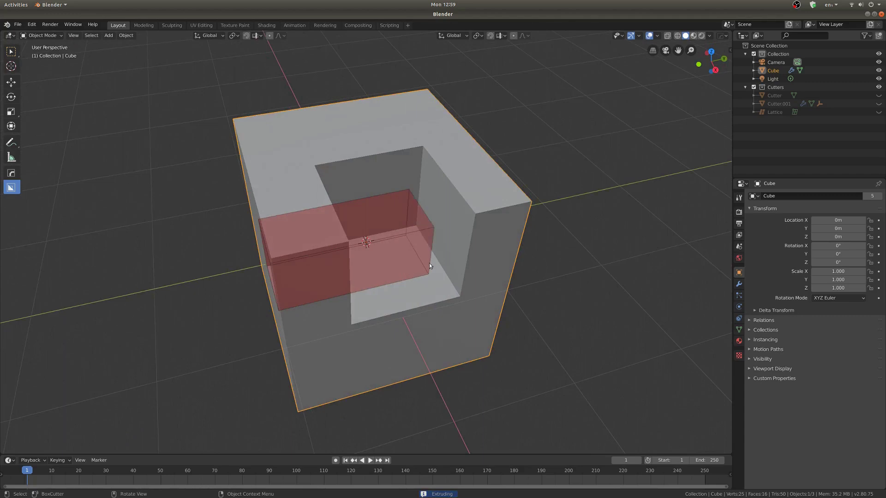
click(519, 247)
middle_drag(518, 247, 307, 211)
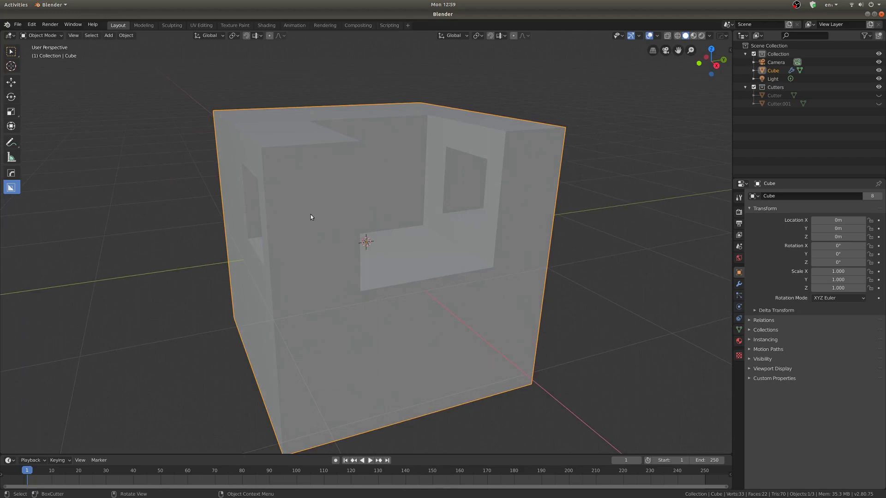
mouse_move(288, 197)
mouse_down()
mouse_move(333, 227)
mouse_move(303, 241)
mouse_move(351, 247)
mouse_move(320, 235)
mouse_move(328, 246)
mouse_move(335, 232)
mouse_up()
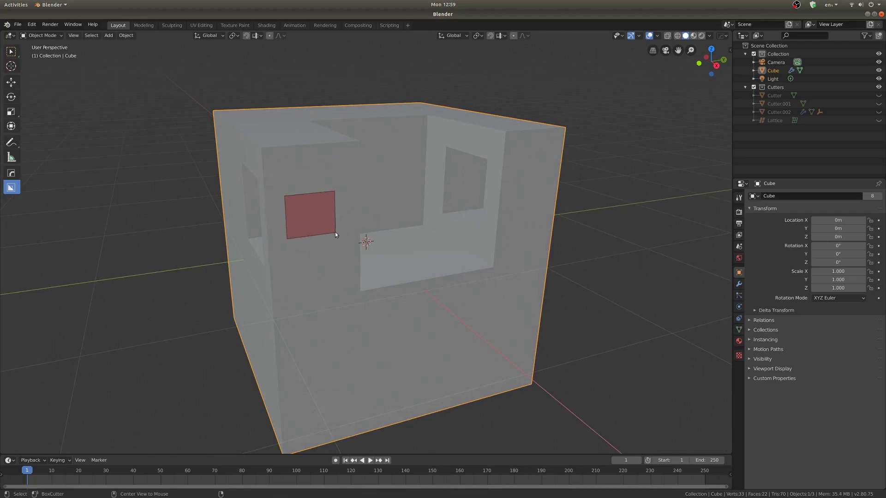
click(299, 213)
mouse_move(318, 209)
middle_down()
mouse_move(391, 201)
mouse_move(318, 208)
middle_up()
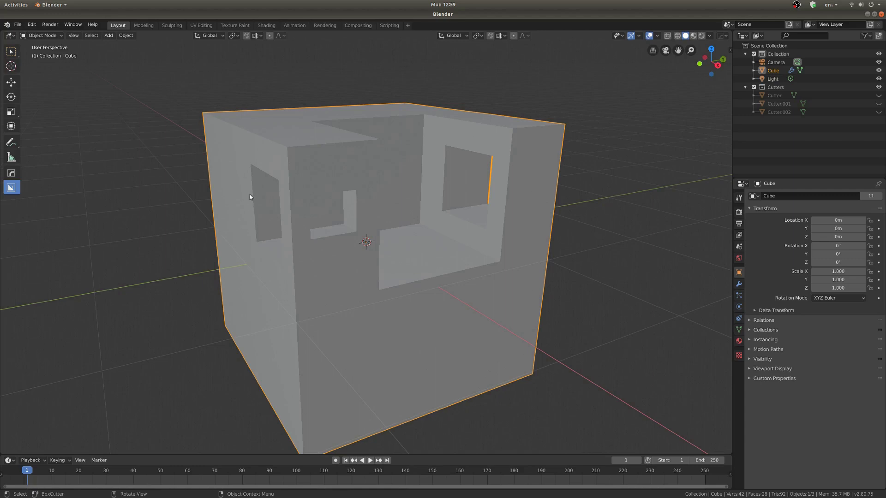
Turn on the Tool Settings bar, reselect BoxCutter, and preview then dismiss its D shape pie menu
click(76, 36)
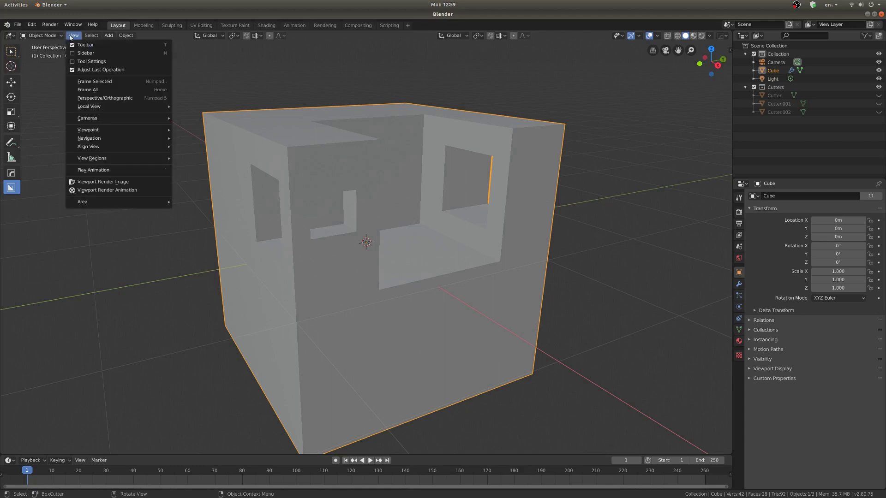
click(109, 62)
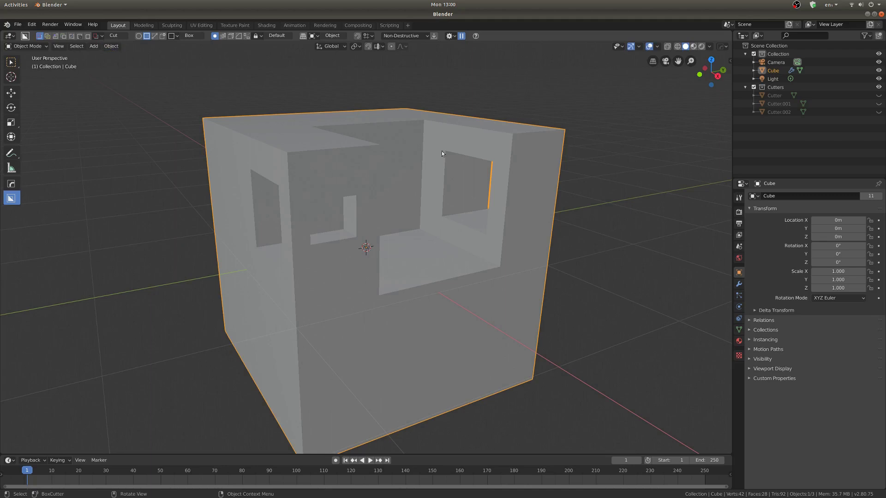
click(12, 185)
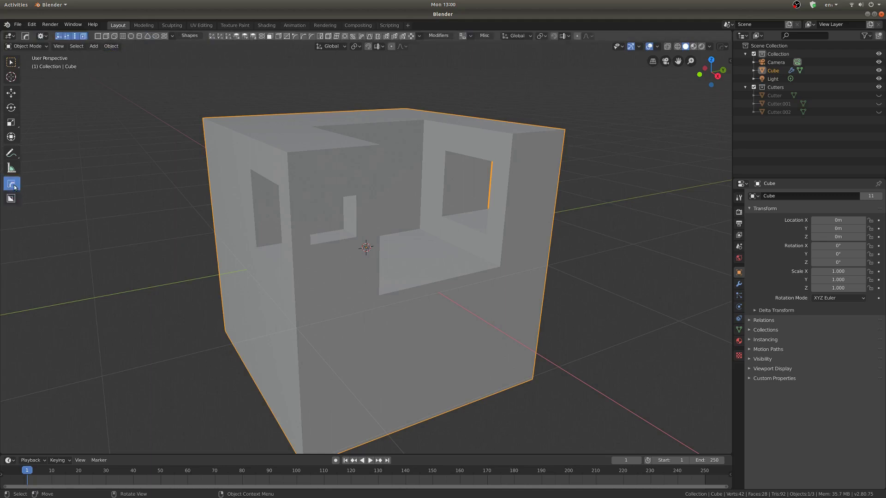
click(12, 198)
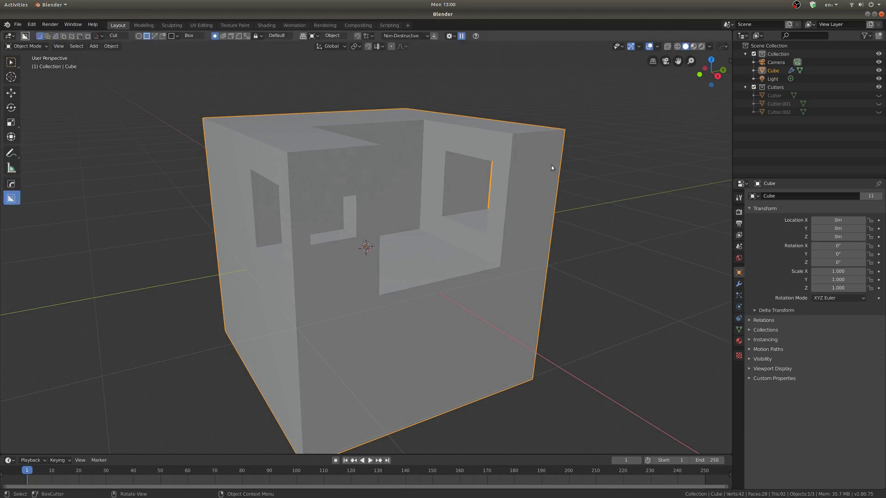
key(d)
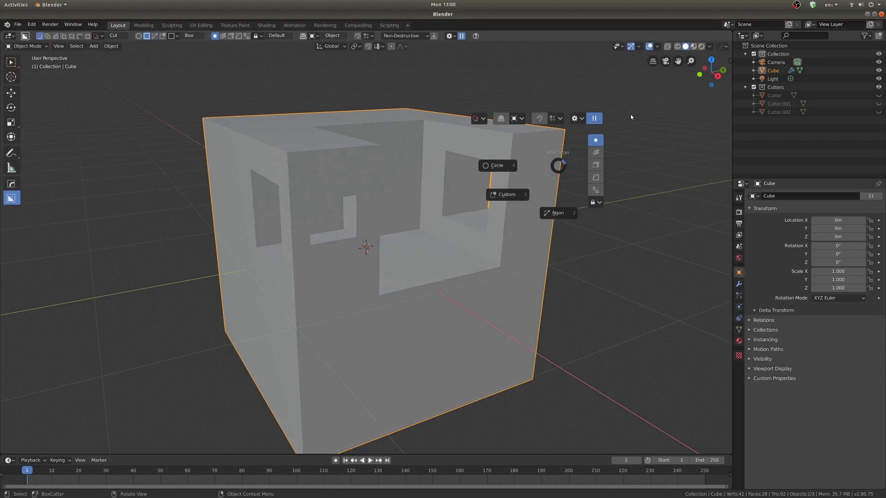
key(Escape)
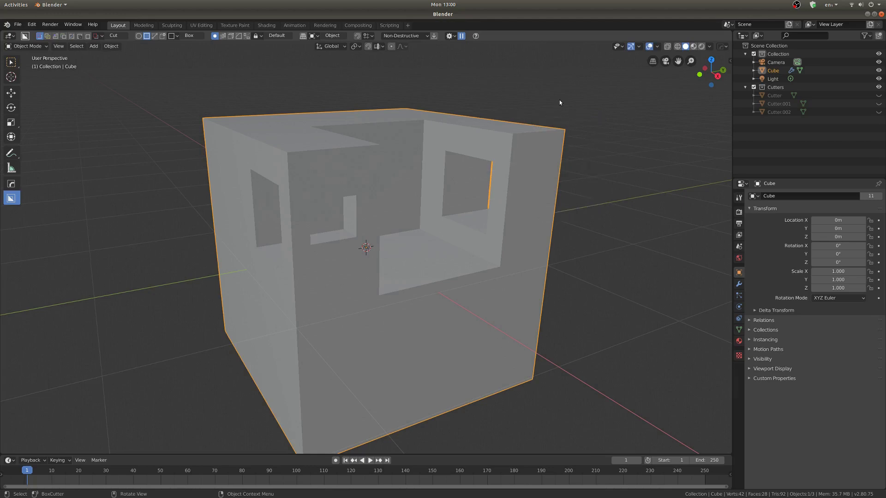
Show BoxCutter help in the N sidebar's Tool tab and draw a cutter box on the right wall
key(n)
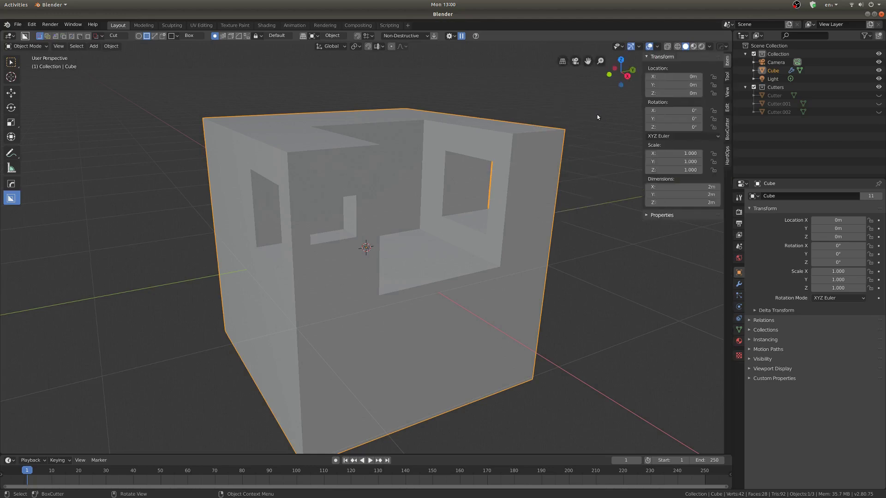
click(727, 78)
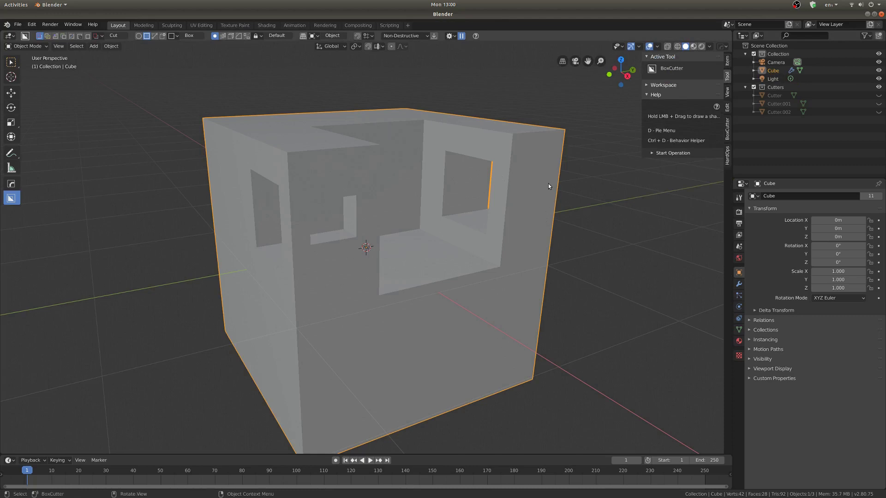
mouse_move(548, 184)
mouse_down()
mouse_move(537, 212)
mouse_move(500, 234)
mouse_move(480, 233)
mouse_up()
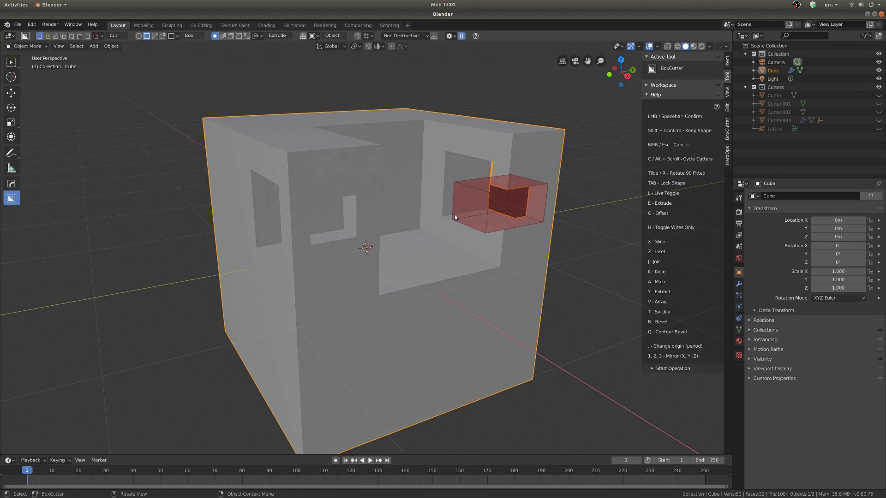
Cancel the pending cut, then draw and confirm a deep live cutter box at the room's corner
right_click(454, 216)
middle_drag(455, 215, 378, 265)
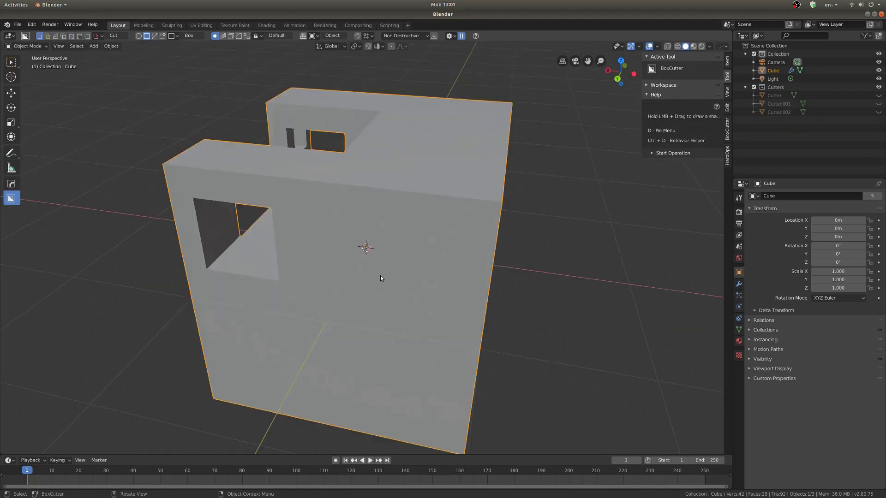
drag(380, 276, 557, 128)
middle_drag(557, 129, 473, 179)
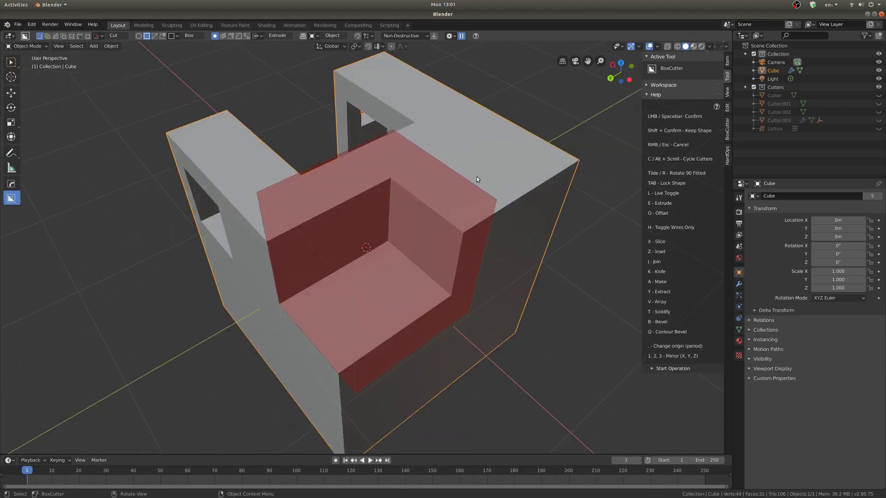
key(l)
click(477, 176)
Move the corner cutter with G, cancel to remove it, and start a box over the front corner
middle_drag(370, 254, 528, 130)
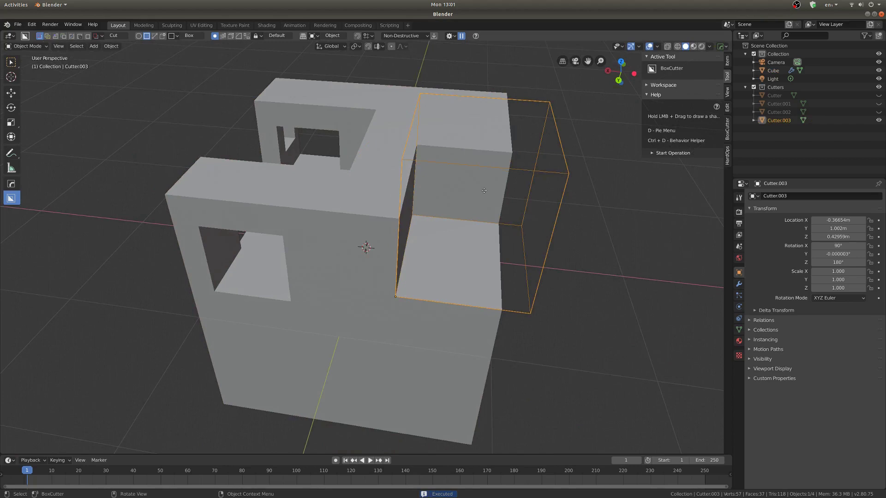
key(g)
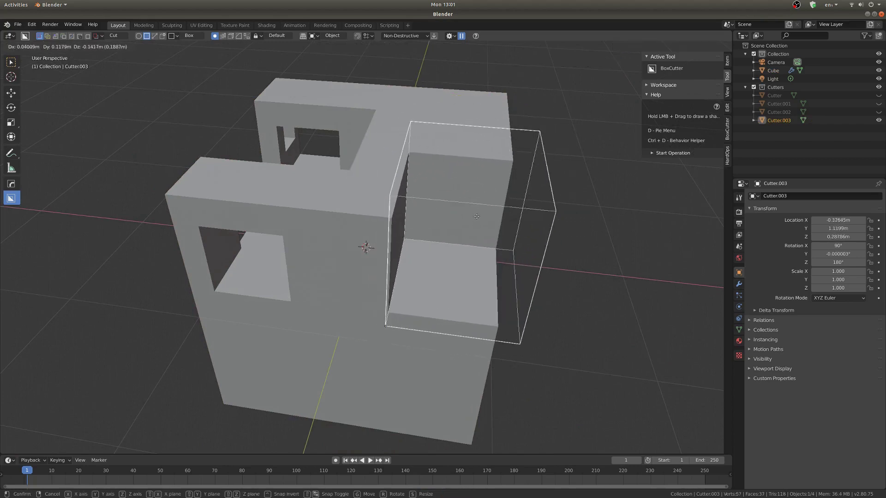
click(479, 217)
key(Escape)
middle_drag(478, 216, 351, 310)
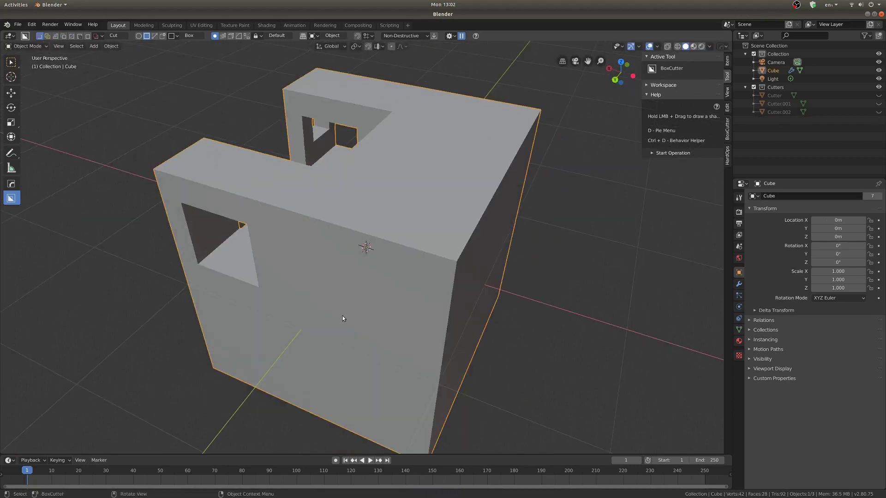
mouse_move(341, 317)
mouse_down()
mouse_move(422, 203)
mouse_move(507, 148)
mouse_up()
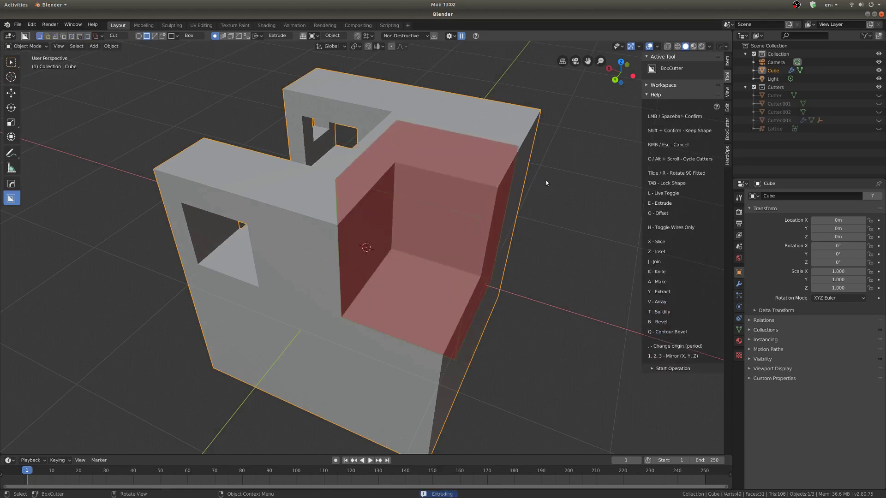
Lock the front-corner cutter with Tab and widen it to the right
key(Tab)
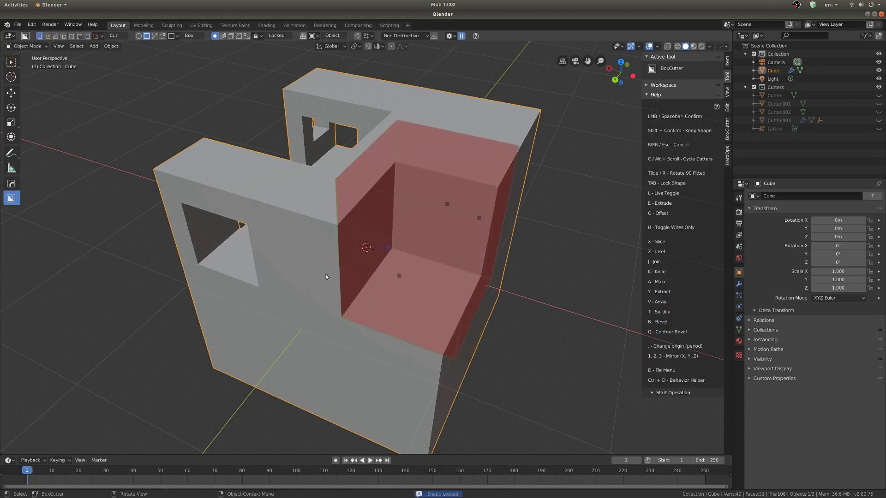
scroll(543, 200, down, 2)
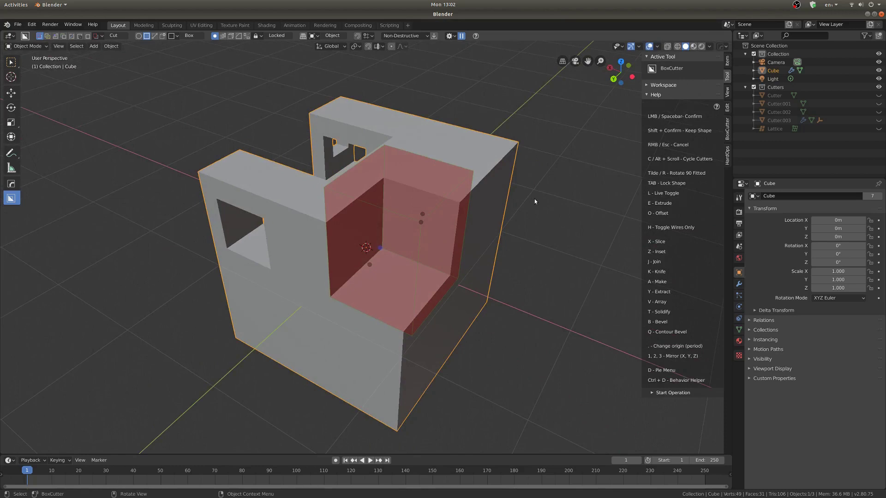
middle_drag(506, 210, 461, 260)
scroll(416, 274, up, 2)
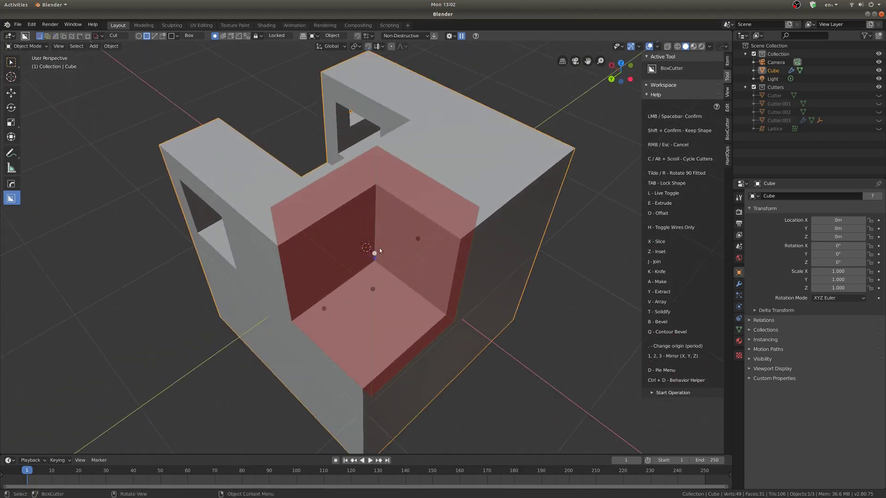
middle_drag(413, 270, 300, 277)
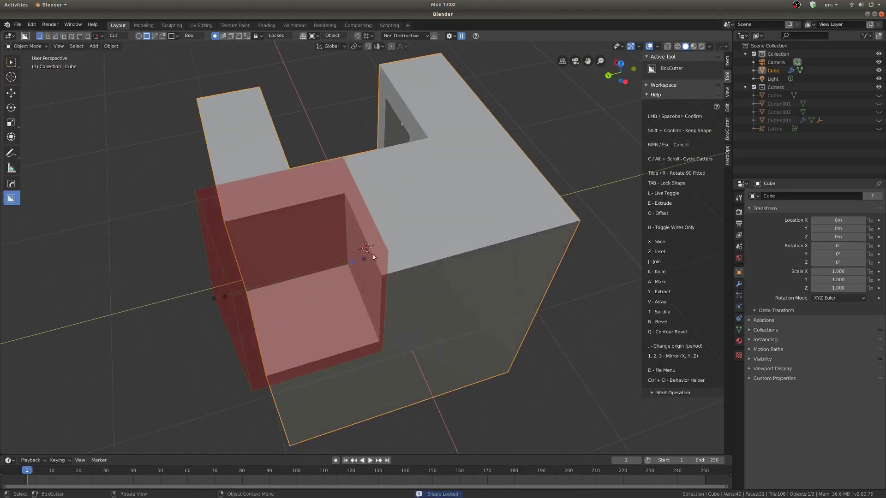
drag(365, 260, 392, 263)
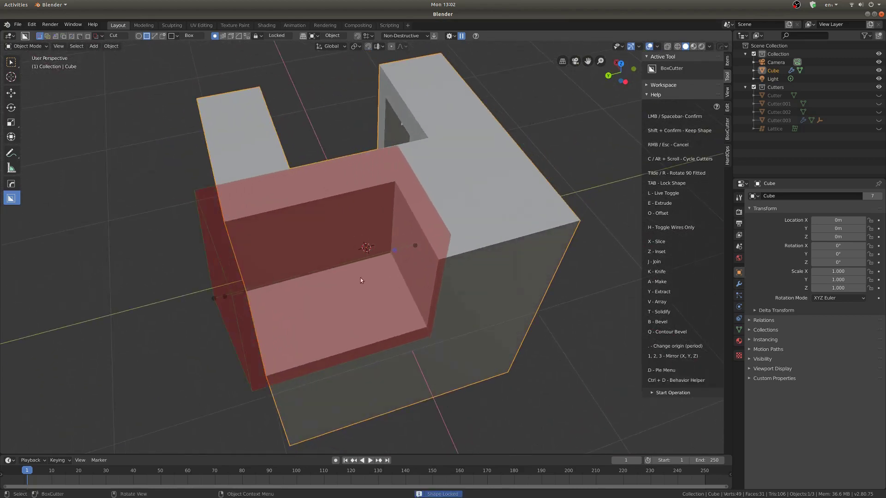
Draw a cutter box across the cube's corner, lock and resize it, and confirm the interior cut
click(225, 296)
middle_drag(226, 295, 459, 208)
mouse_move(458, 209)
mouse_down()
mouse_move(408, 242)
mouse_move(468, 288)
mouse_move(454, 246)
mouse_move(465, 264)
mouse_up()
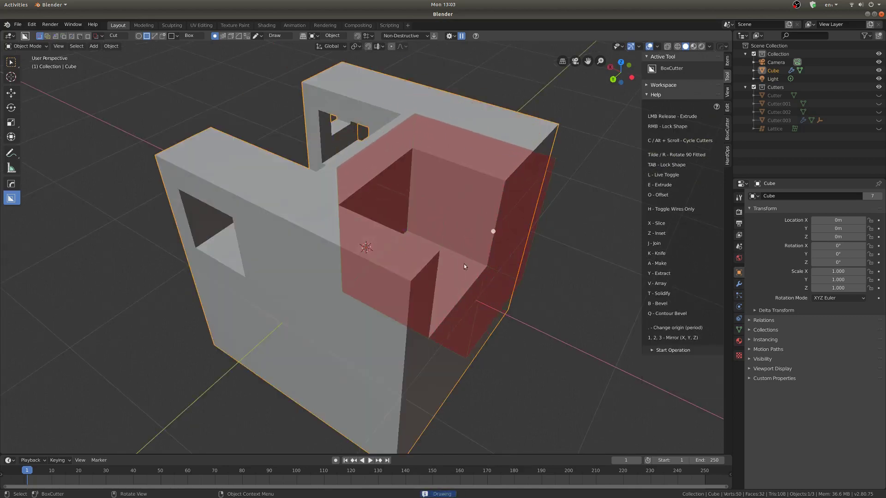
right_click(465, 264)
middle_drag(465, 263, 377, 240)
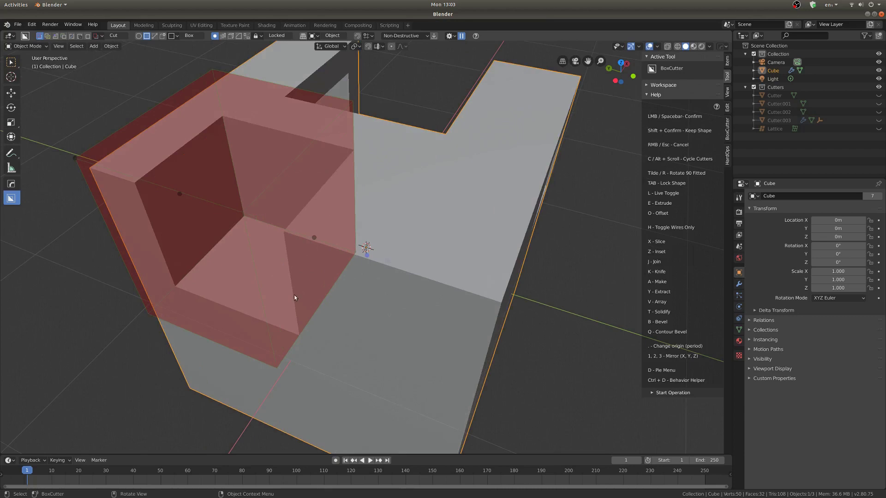
click(318, 303)
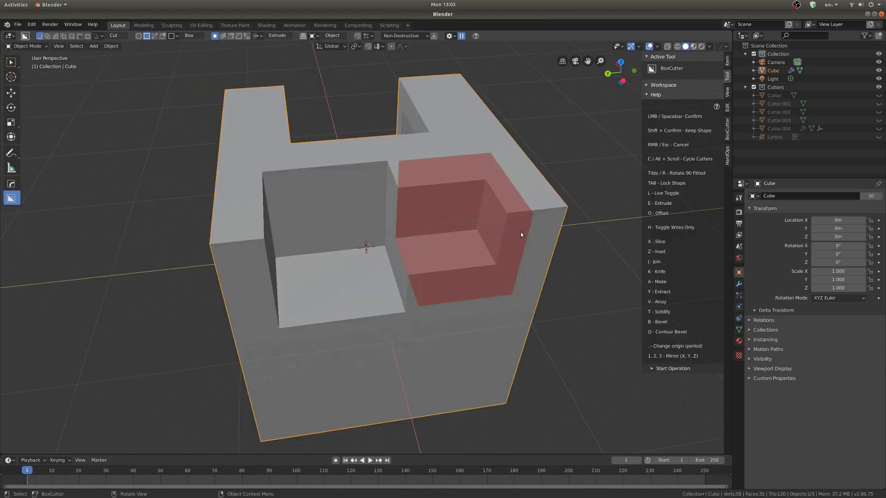
Draw another cutter box inside the cube and offset it sideways with O
middle_drag(319, 303, 398, 162)
drag(398, 161, 519, 232)
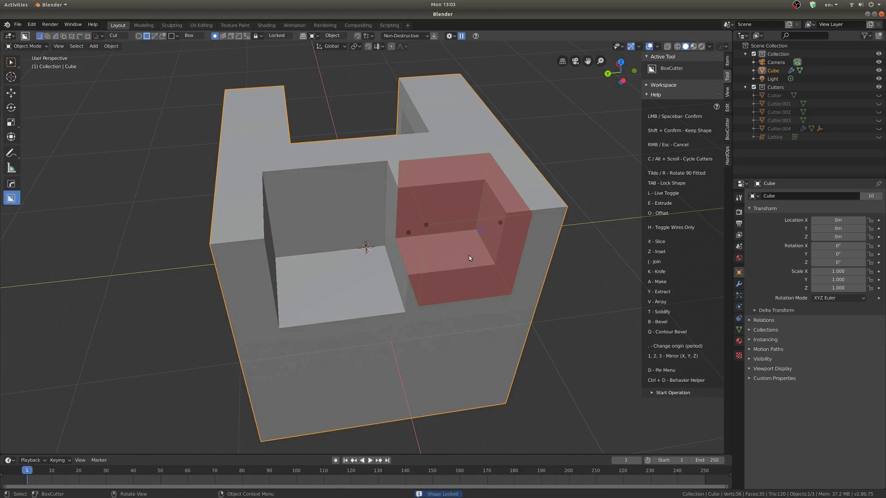
key(o)
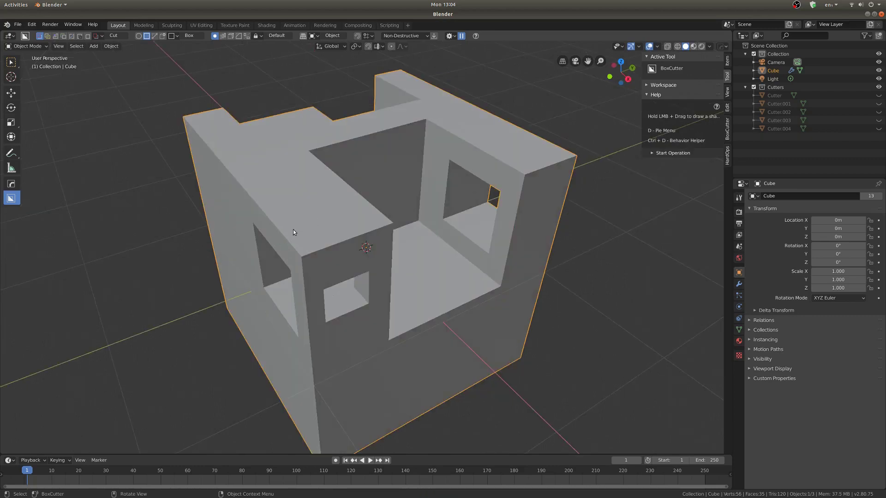
Draw a box on the front wall's top, lock it, and join it onto the cube as a ledge
scroll(312, 217, up, 1)
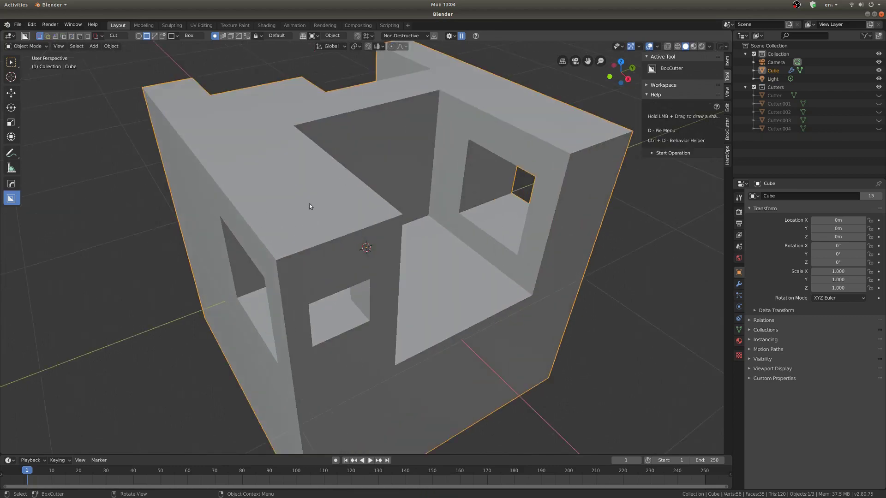
drag(313, 196, 264, 301)
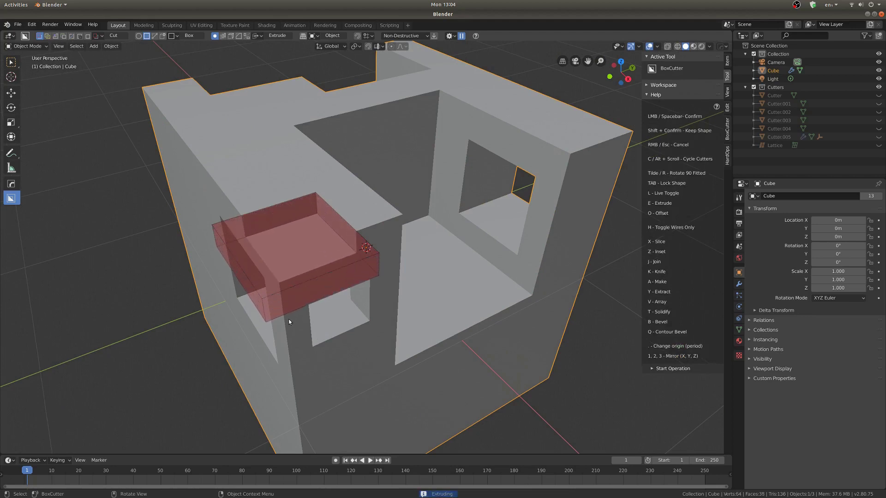
key(Tab)
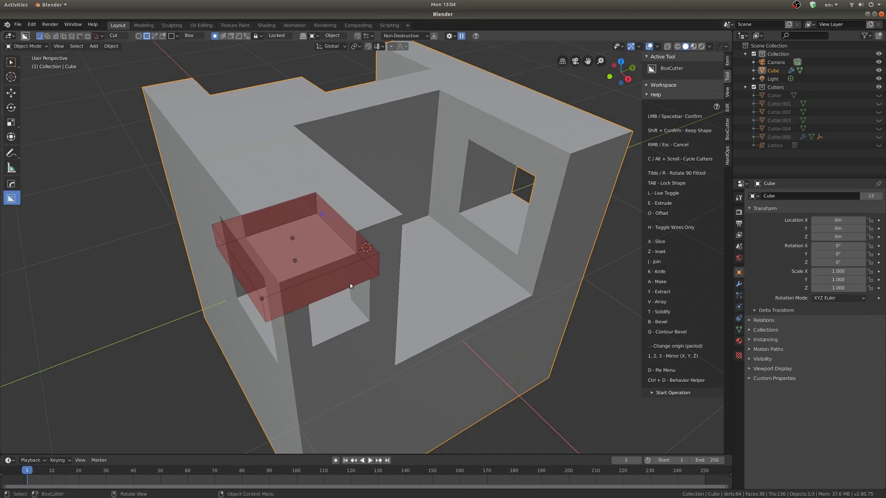
key(z)
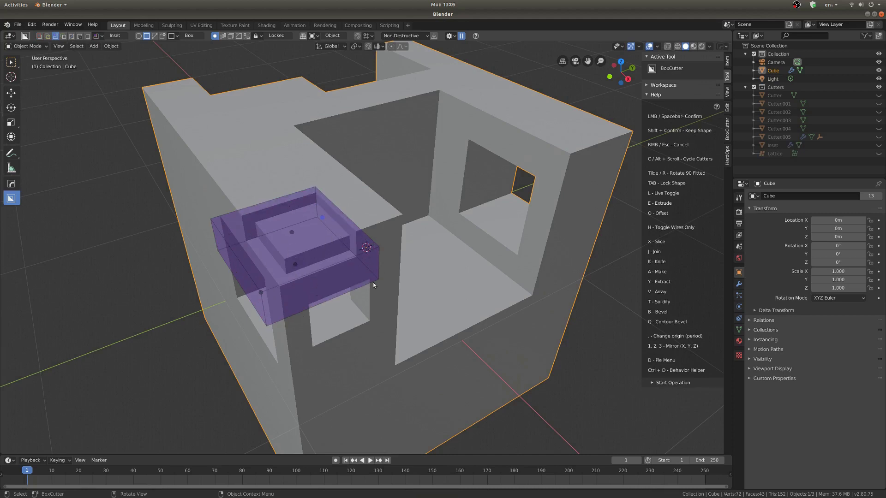
key(j)
click(336, 282)
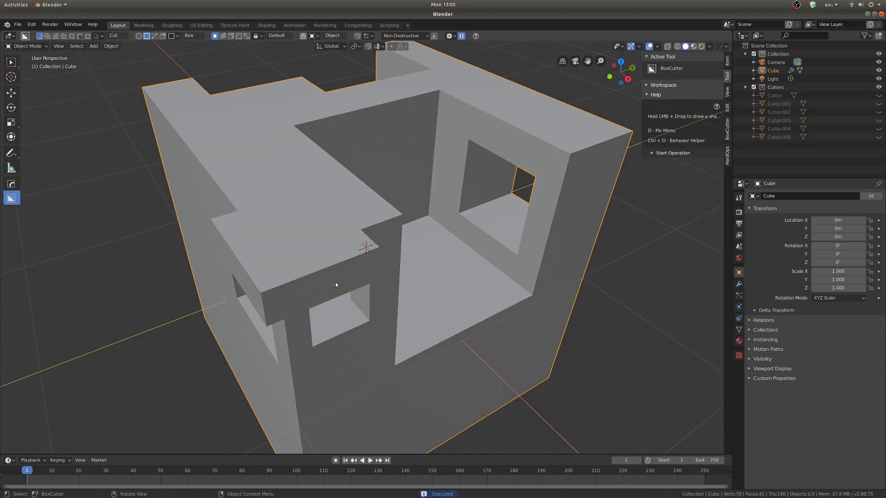
Apply Hard Ops (C) Sharpen from the Q menu to bevel every edge of the carved cube
middle_drag(300, 280, 303, 240)
scroll(466, 216, up, 4)
scroll(511, 223, down, 5)
scroll(413, 282, up, 2)
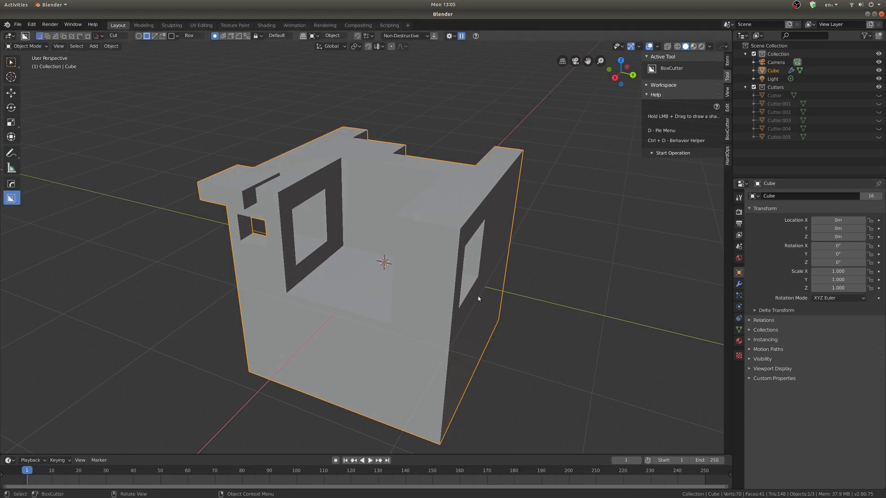
key(q)
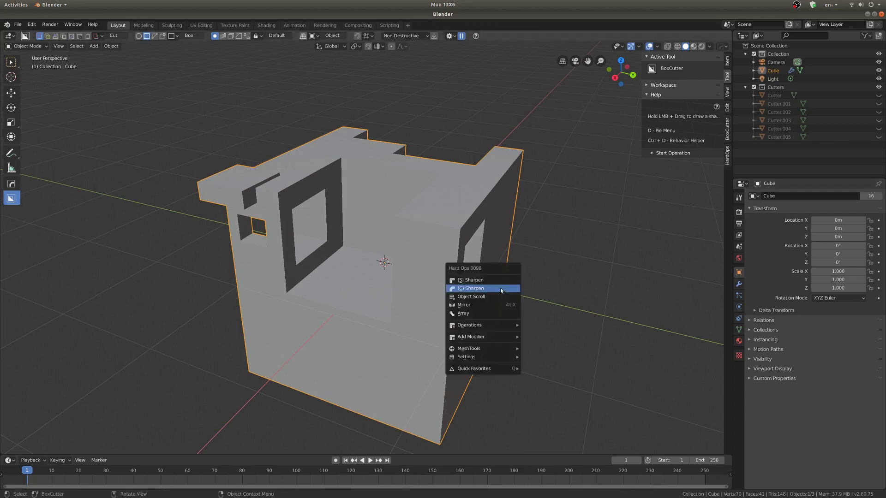
click(501, 290)
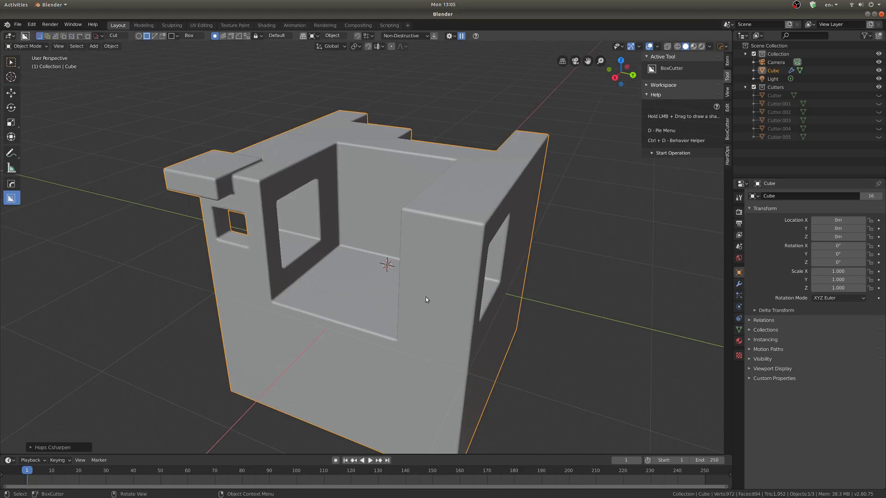
Draw a box on the right wall and switch it to Slice with X to split off a block
drag(424, 286, 493, 207)
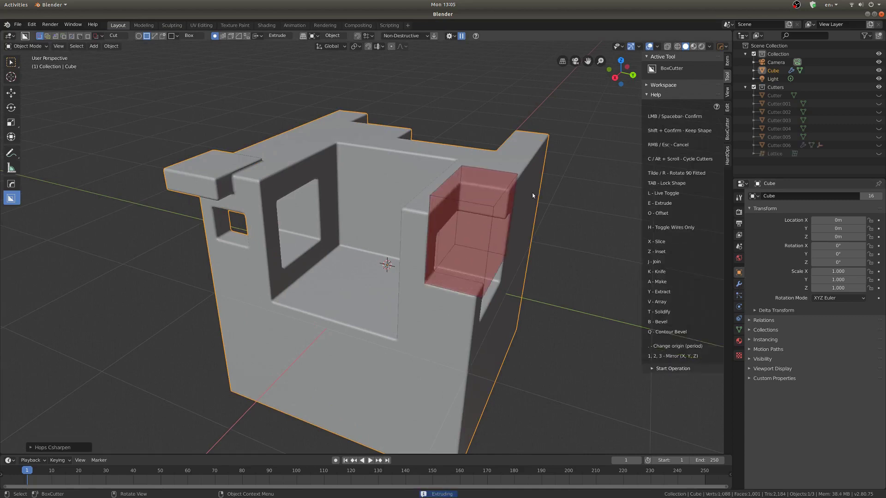
key(x)
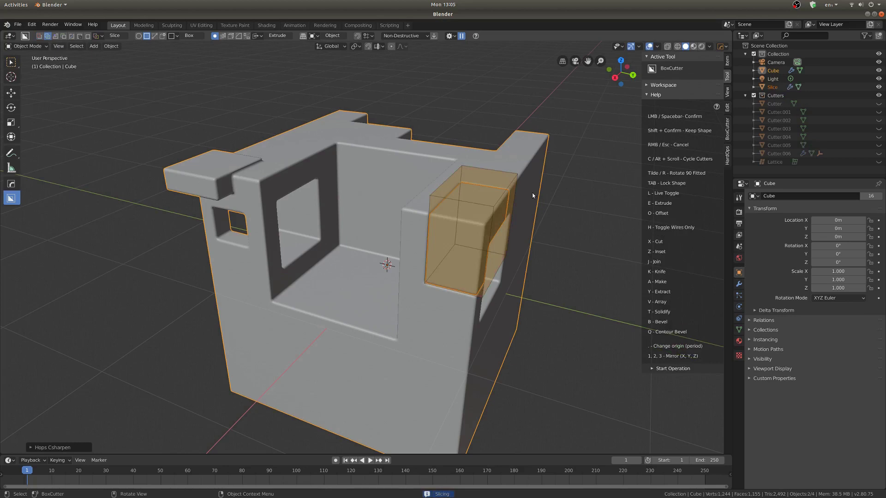
click(533, 196)
middle_drag(525, 204, 484, 213)
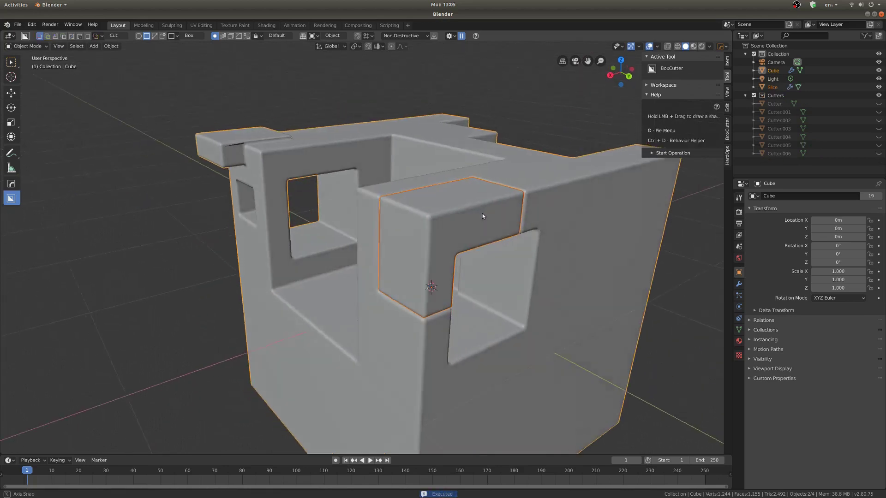
scroll(484, 214, up, 4)
Select the Slice object, inspect it from several angles, then deselect everything with Alt+A
click(373, 234)
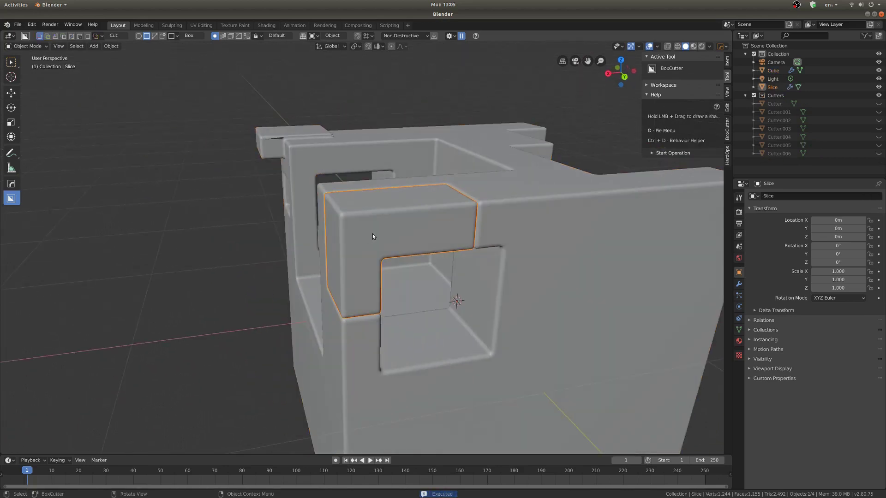
scroll(372, 234, up, 2)
middle_drag(260, 183, 317, 190)
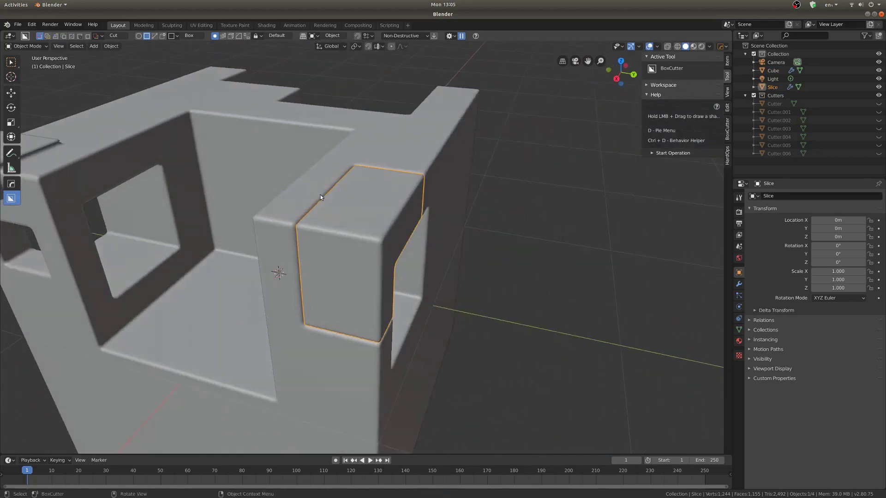
scroll(400, 210, down, 3)
middle_drag(400, 210, 318, 197)
scroll(318, 198, up, 3)
key(alt+a)
middle_drag(384, 223, 459, 230)
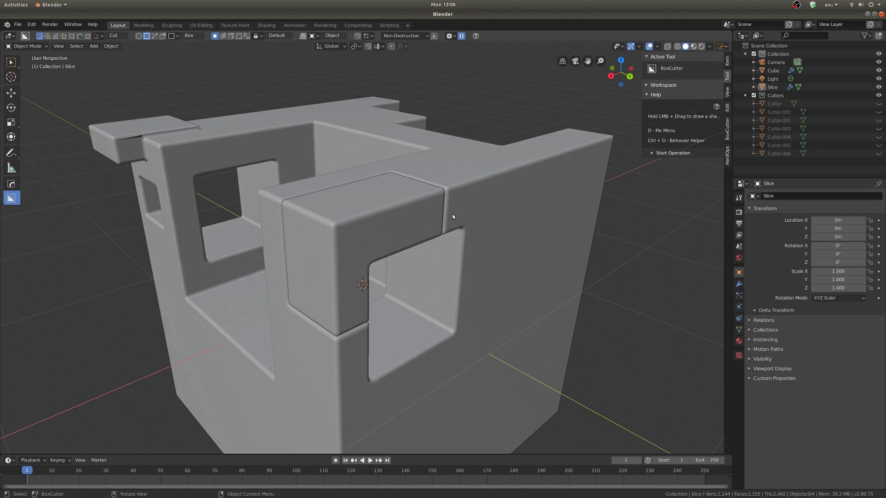
Select the cube and draw a BoxCutter box across its front wall
scroll(439, 214, down, 3)
middle_drag(459, 250, 503, 269)
scroll(446, 252, up, 5)
scroll(503, 269, down, 3)
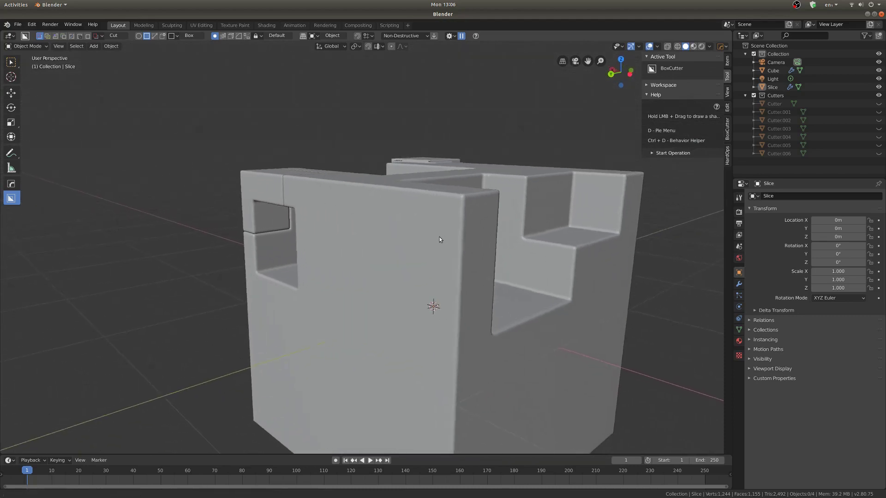
click(410, 233)
drag(358, 213, 488, 326)
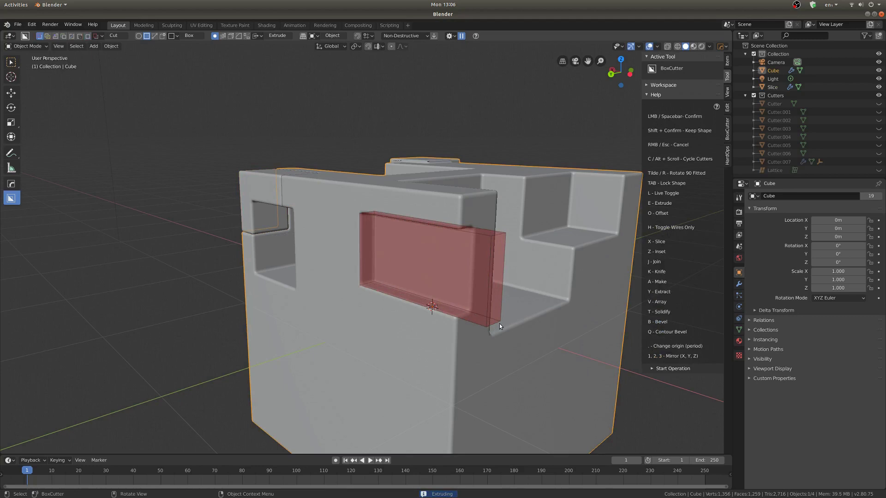
Bevel the cutter to 1 segment for chamfered corners, cut the recess, then draw a box below
key(b)
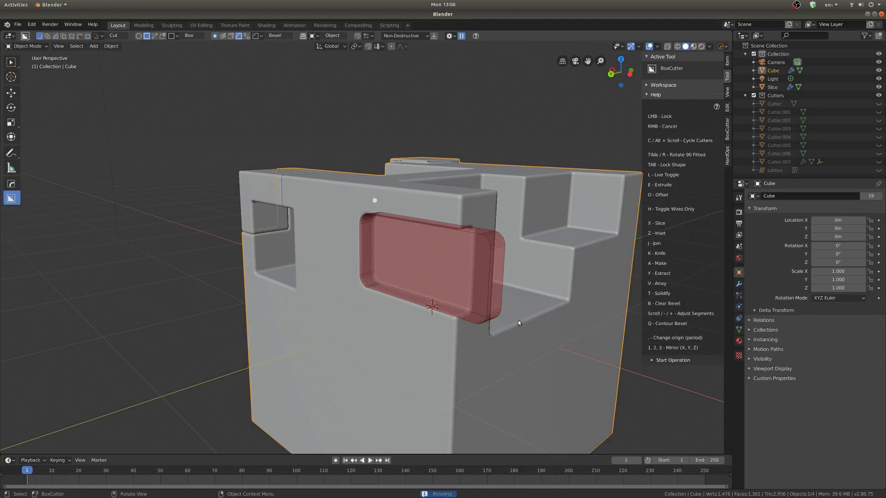
scroll(644, 376, down, 5)
scroll(644, 376, up, 8)
scroll(645, 377, down, 8)
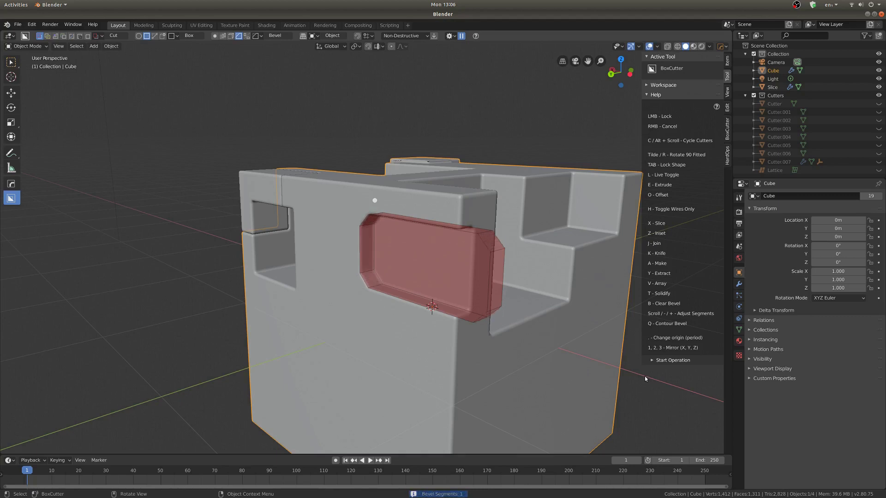
key(Tab)
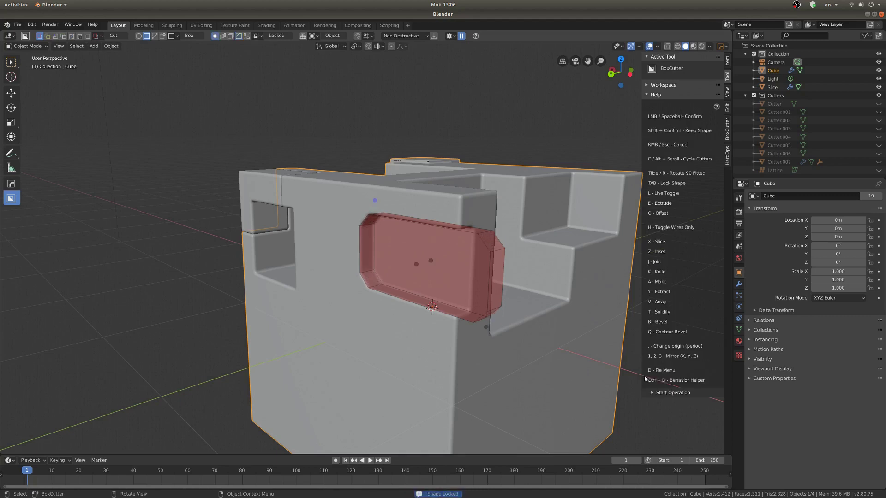
click(462, 280)
middle_drag(441, 285, 344, 251)
drag(276, 240, 498, 404)
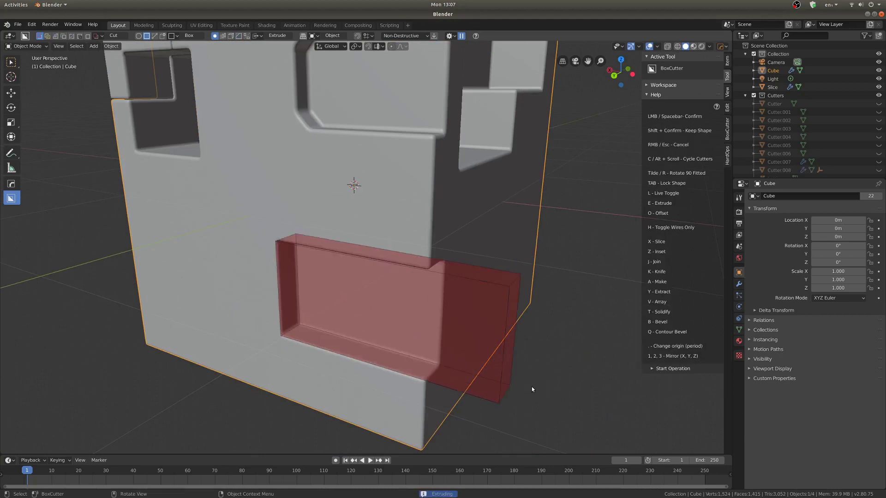
Lock the new cutter and give it a rounded, multi-segment bevel
key(Tab)
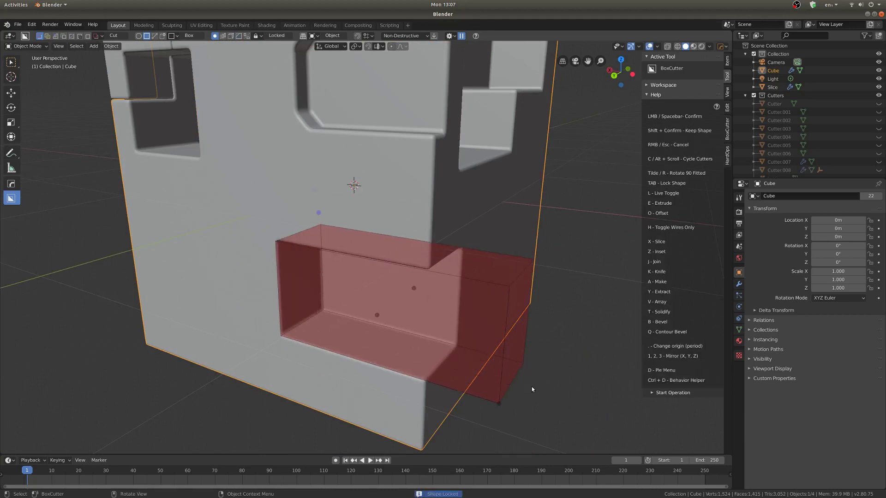
middle_drag(532, 389, 302, 199)
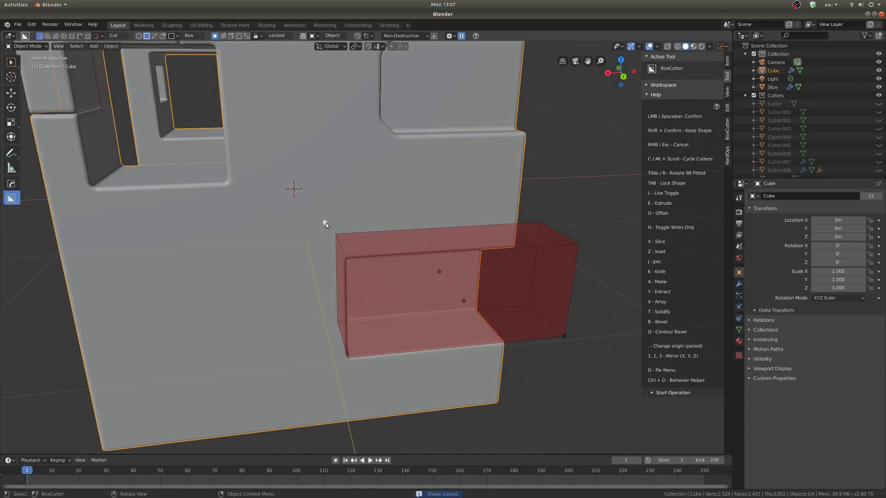
key(b)
scroll(339, 239, up, 3)
scroll(342, 246, up, 2)
click(343, 246)
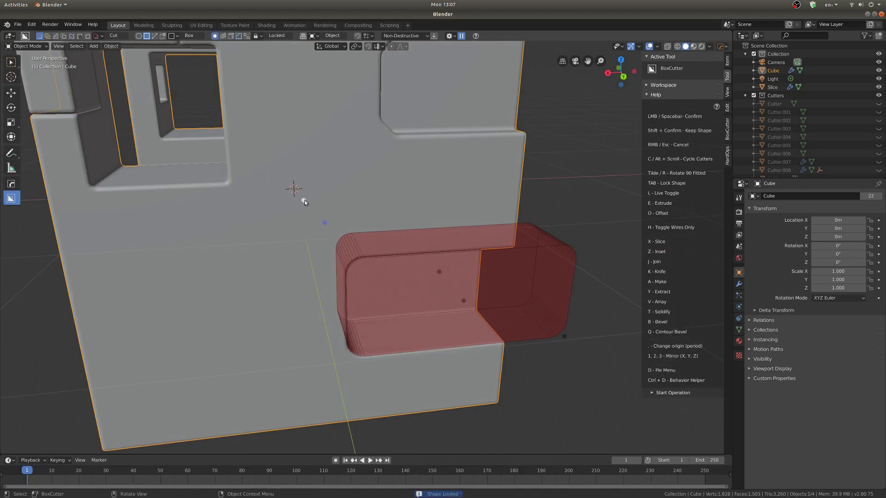
Confirm the rounded hole and draw a new box cutter at the cube's lower corner
scroll(305, 200, up, 2)
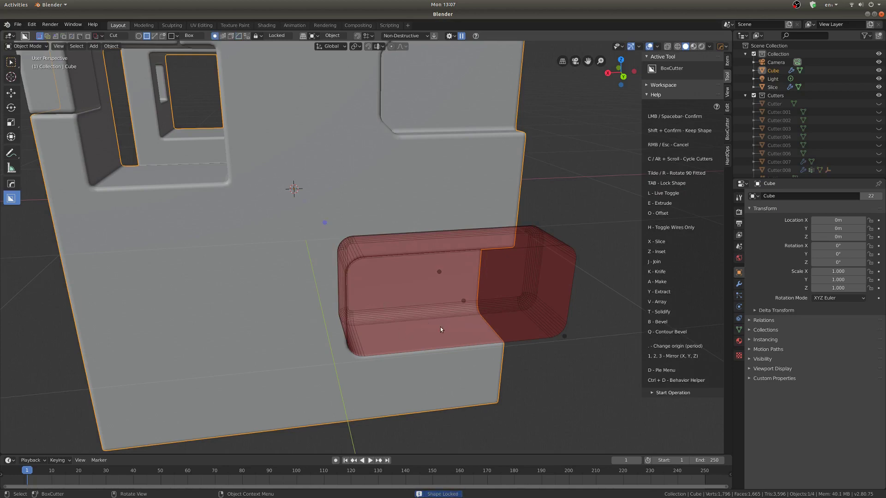
middle_drag(442, 330, 439, 325)
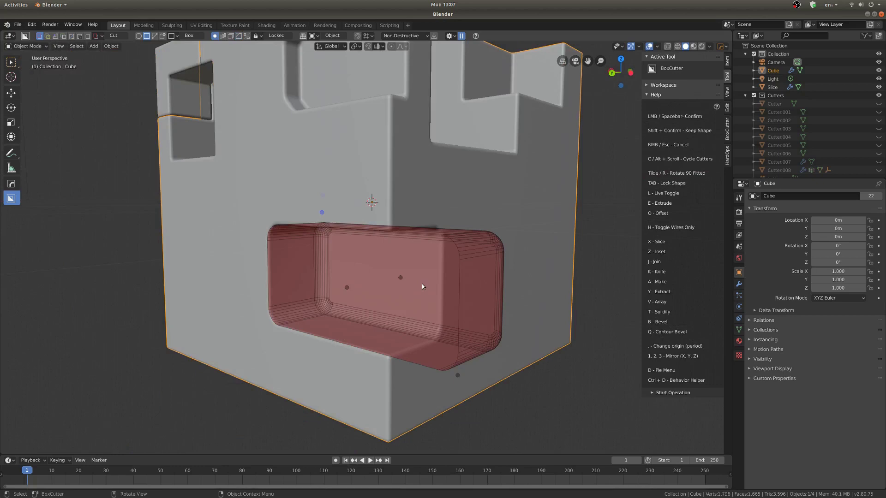
click(422, 285)
mouse_move(422, 284)
middle_down()
mouse_move(414, 240)
mouse_move(429, 294)
middle_up()
drag(404, 377, 492, 338)
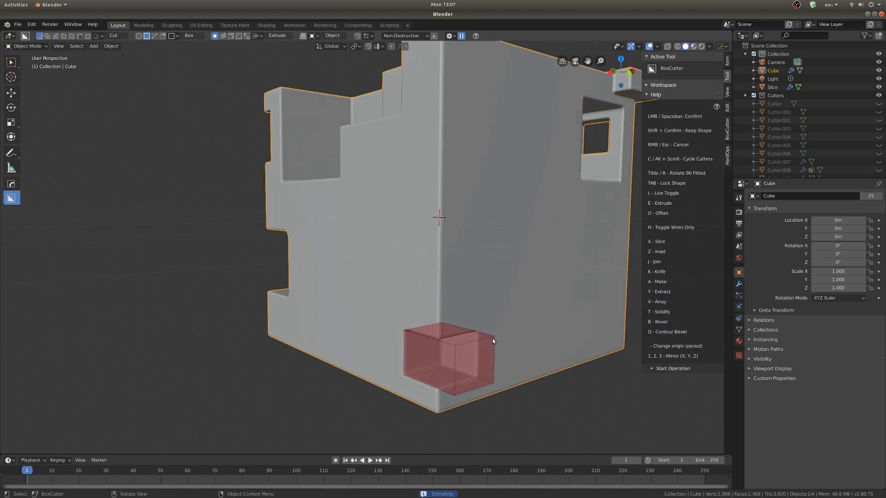
Array the cutter box into a stacked column of notches up the corner and commit it
key(v)
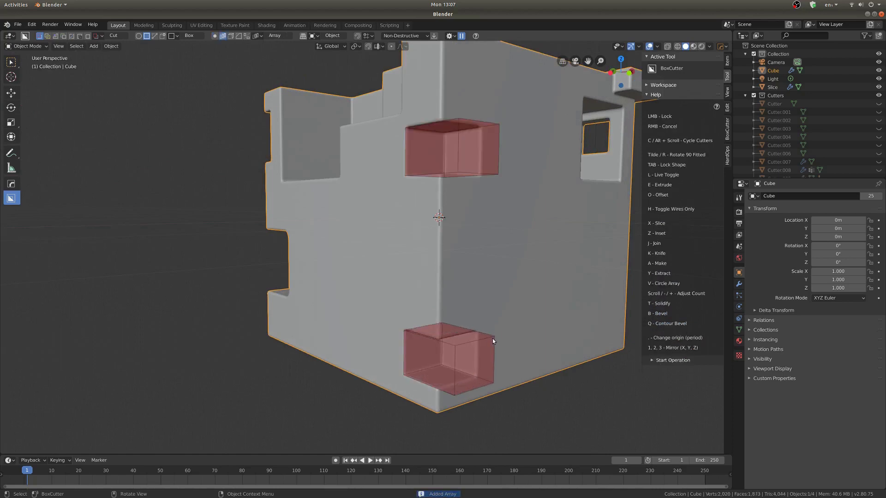
scroll(475, 346, up, 1)
drag(468, 346, 455, 344)
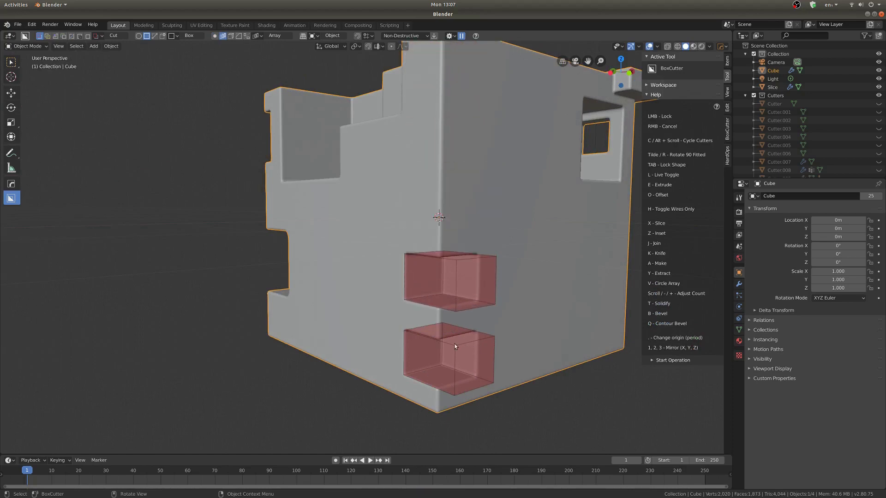
scroll(454, 344, up, 1)
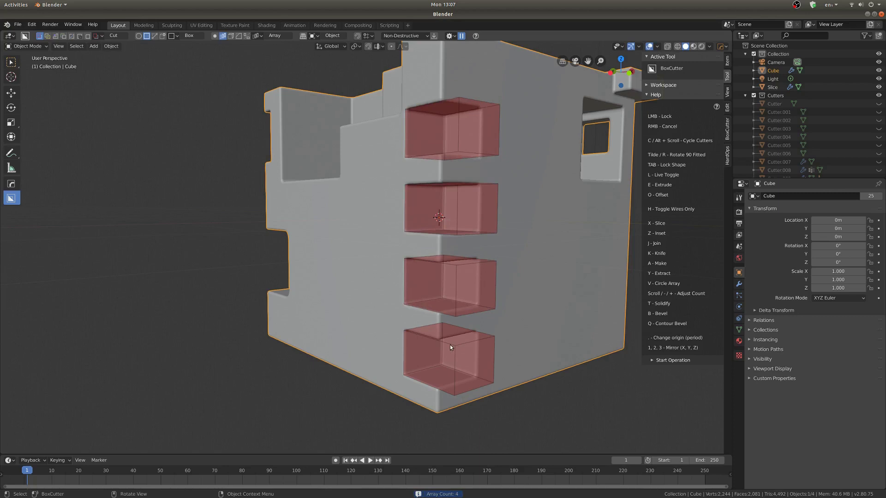
scroll(450, 345, down, 1)
drag(454, 344, 562, 343)
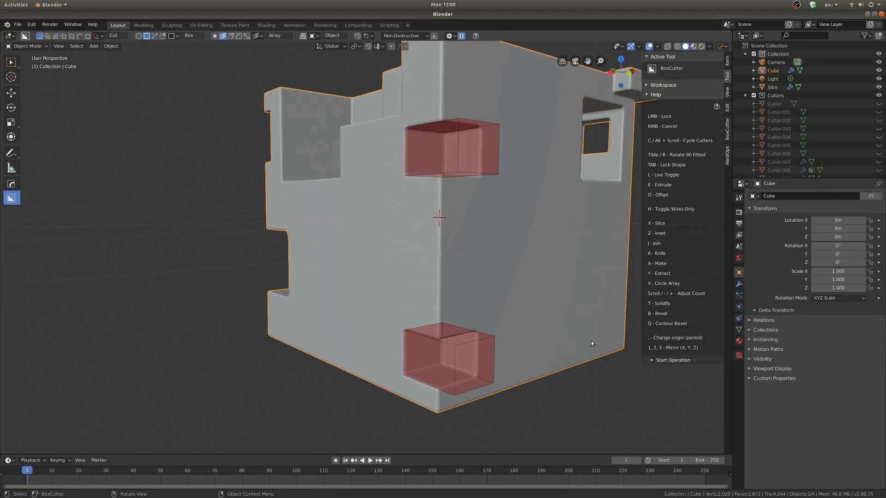
drag(618, 350, 599, 350)
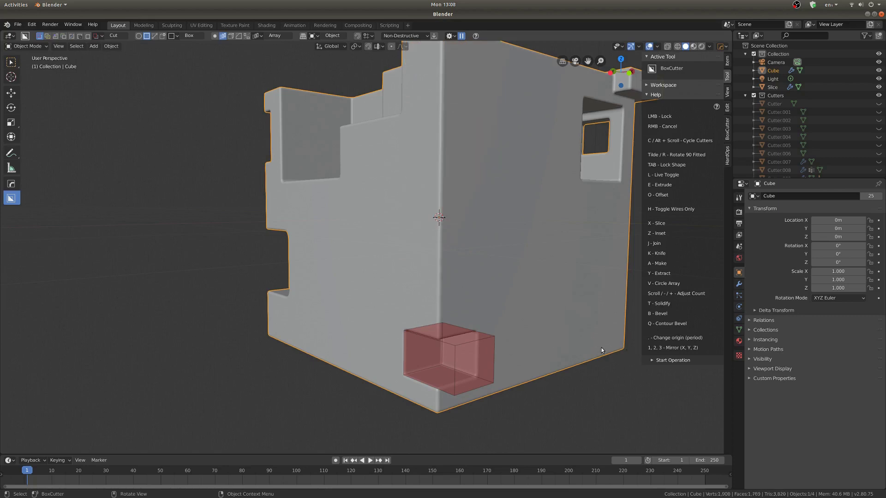
key(ctrl)
drag(602, 348, 612, 359)
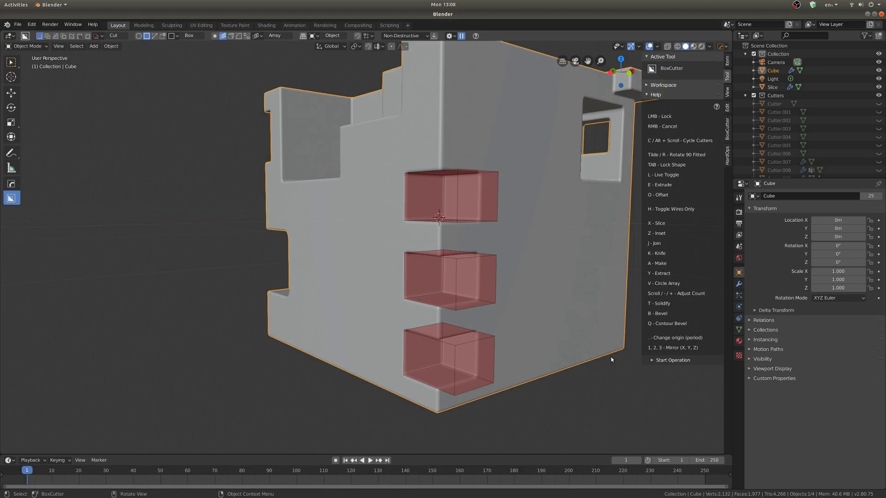
drag(612, 359, 524, 359)
Cut a box notch into the lower corner, mirrored across Y onto the opposite corner
middle_drag(524, 359, 369, 347)
drag(349, 317, 434, 374)
key(e)
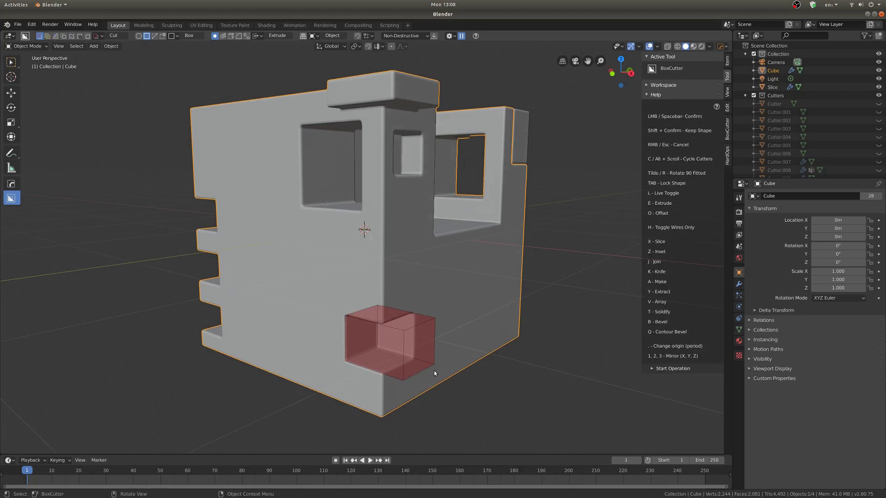
key(1)
key(1)
key(2)
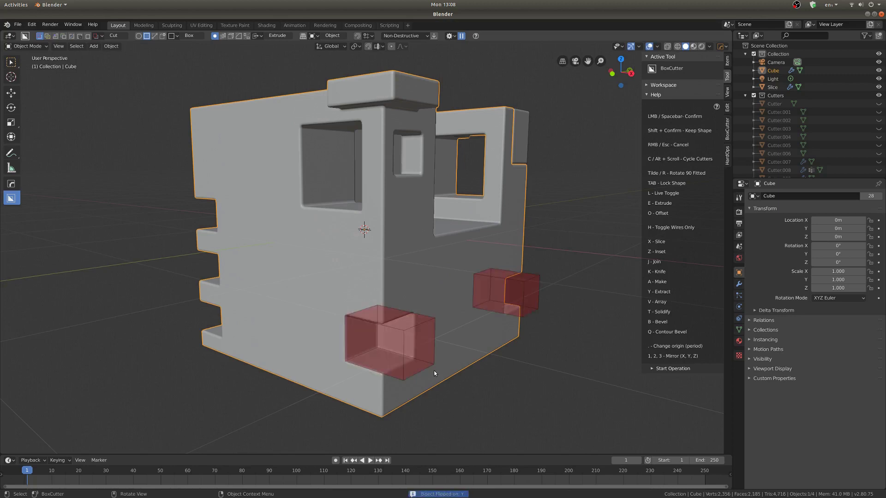
click(433, 370)
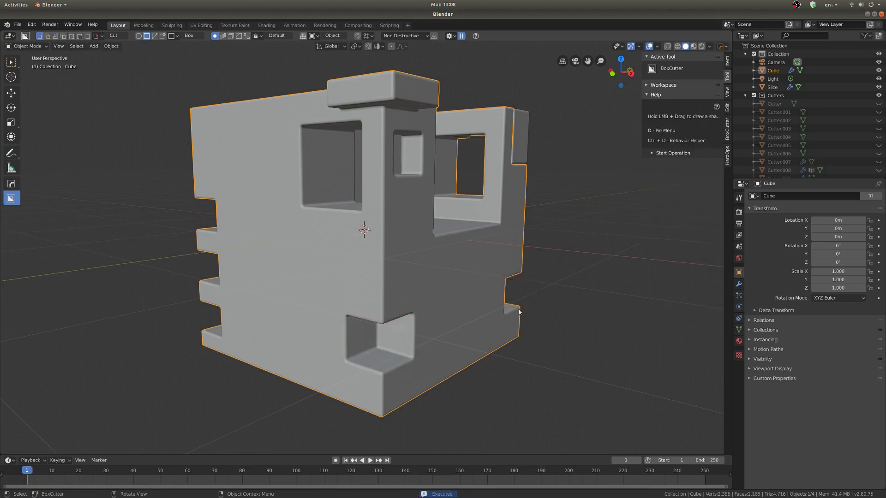
middle_drag(545, 300, 472, 310)
scroll(462, 302, down, 3)
middle_drag(298, 337, 403, 322)
scroll(377, 284, up, 3)
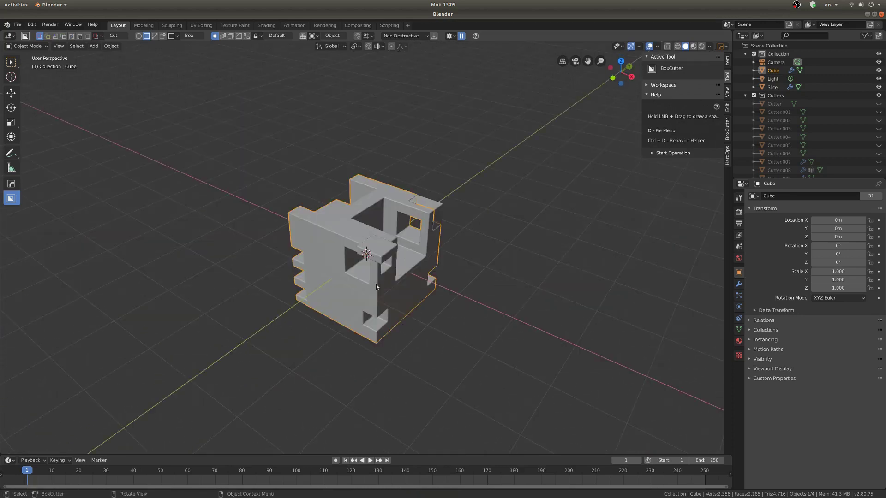
Delete the carved Cube and the Slice object, then add a fresh mesh cube
key(x)
click(337, 300)
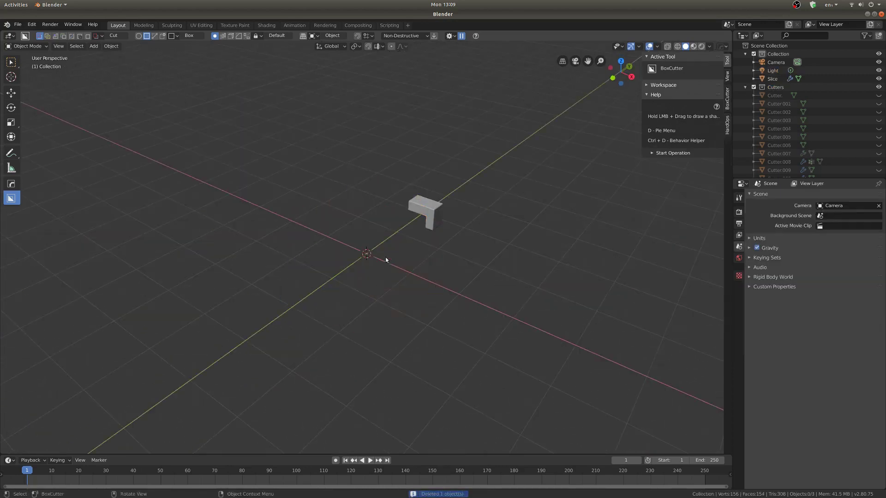
click(438, 216)
key(x)
click(438, 217)
key(shift+a)
mouse_move(449, 220)
click(475, 229)
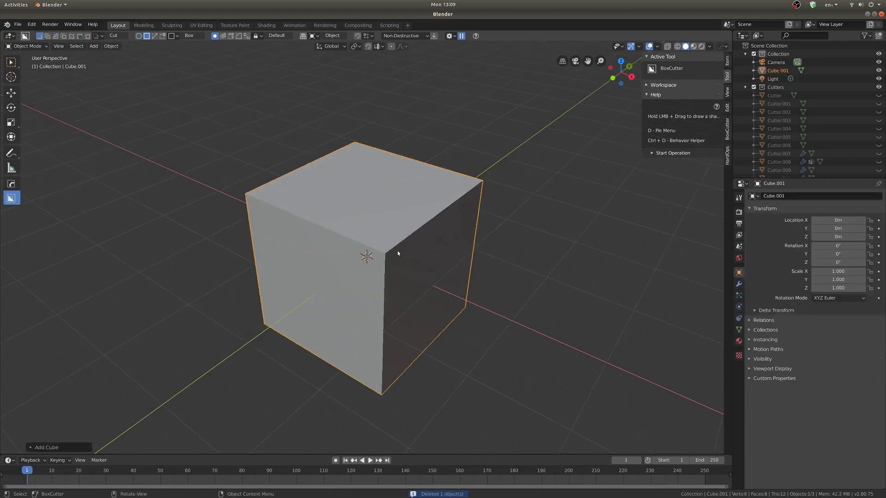
Switch the BoxCutter shape to Circle and cut a circular notch into the cube's top corner
middle_drag(397, 251, 408, 243)
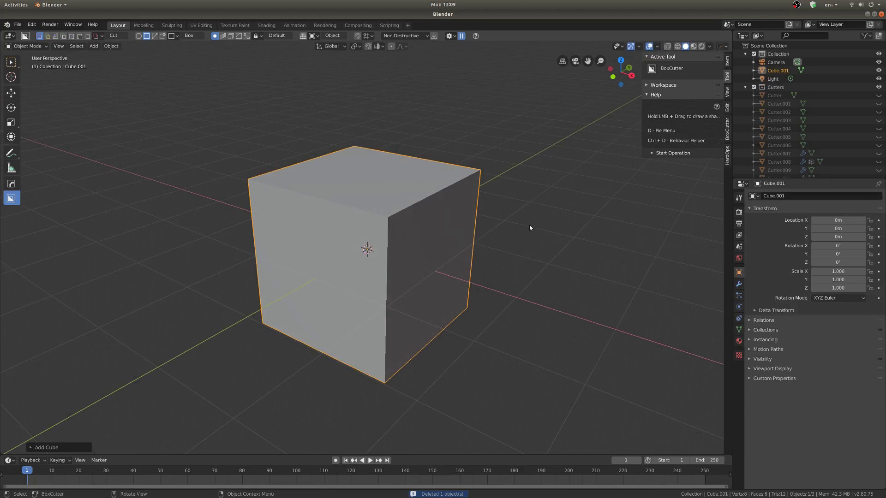
key(d)
click(463, 226)
mouse_move(463, 226)
middle_down()
mouse_move(421, 219)
mouse_move(363, 267)
middle_up()
drag(363, 267, 434, 311)
click(436, 352)
Switch the cutter shape to Ngon and change to Right Orthographic view
middle_drag(436, 351, 372, 260)
key(d)
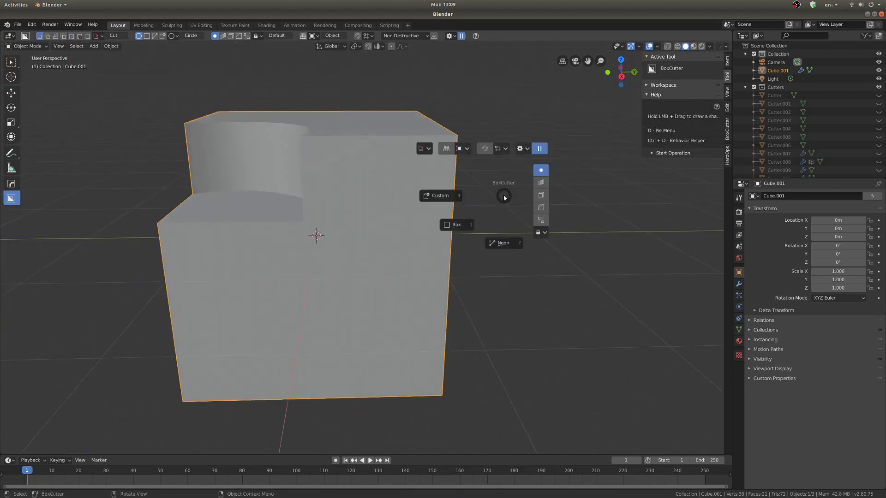
click(502, 245)
middle_drag(501, 133, 472, 188)
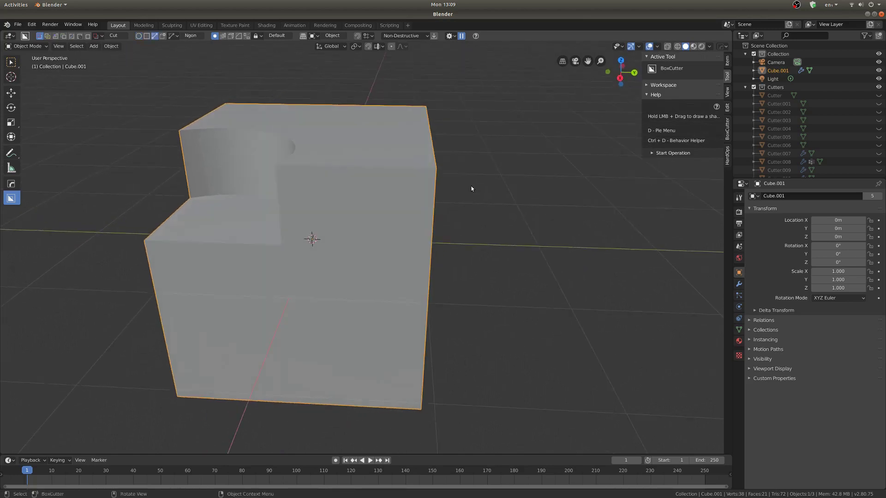
key(ctrl+KP_3)
key(KP_3)
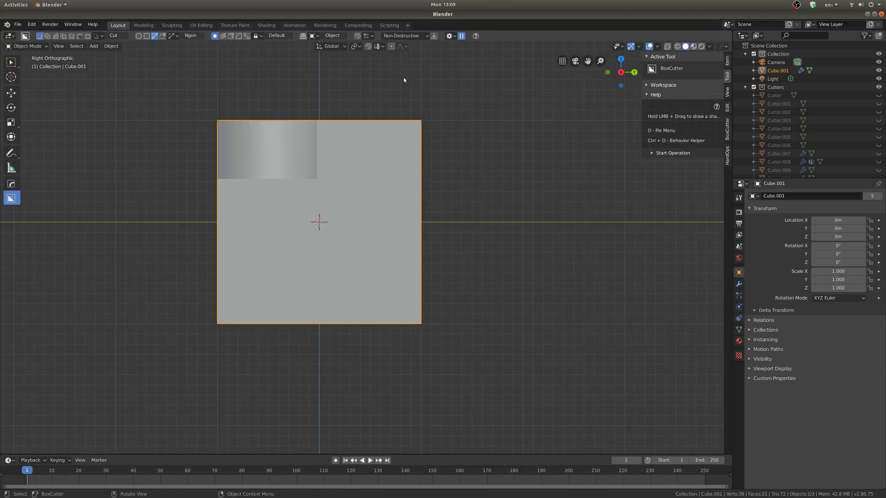
Draw an angled polygon cutter around the cube's right edge and lock the shape
drag(404, 121, 405, 121)
mouse_move(392, 163)
mouse_down()
mouse_move(417, 170)
mouse_move(410, 182)
mouse_move(365, 136)
mouse_move(397, 174)
mouse_up()
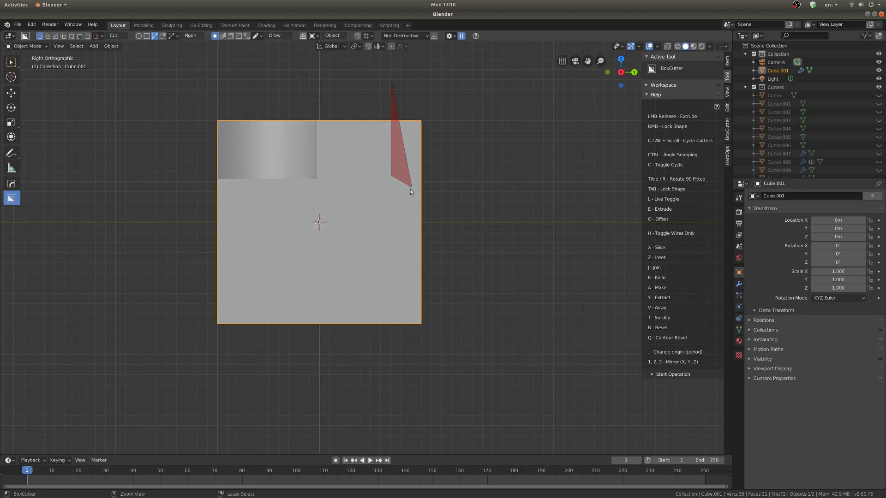
click(409, 192)
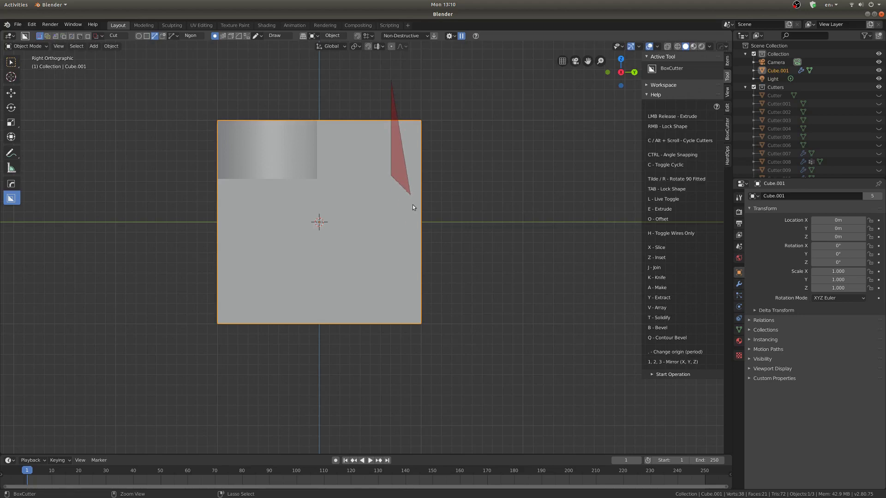
click(413, 238)
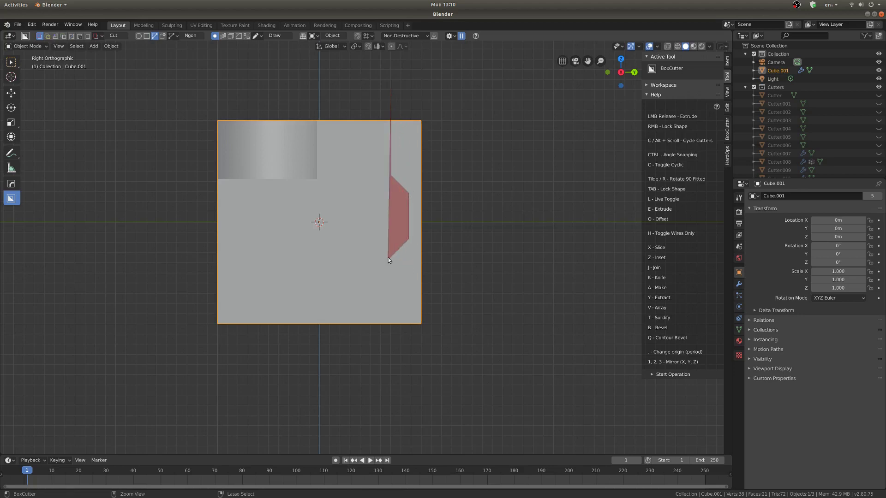
click(367, 275)
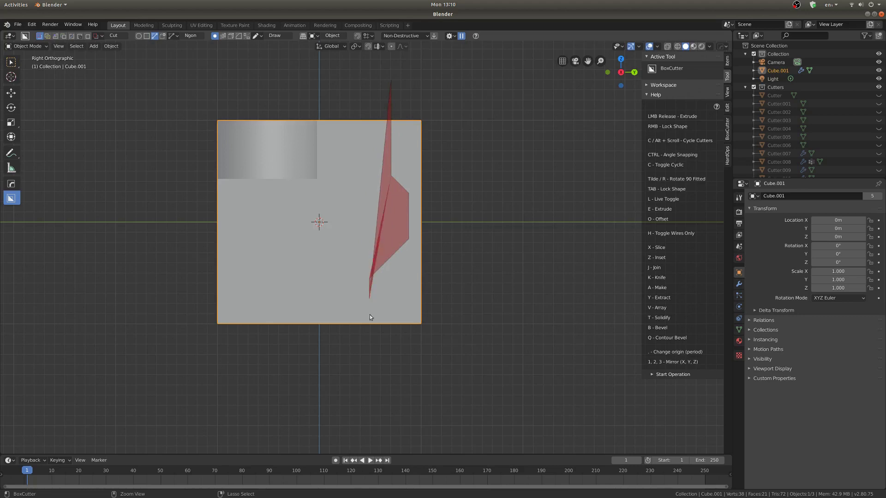
click(376, 357)
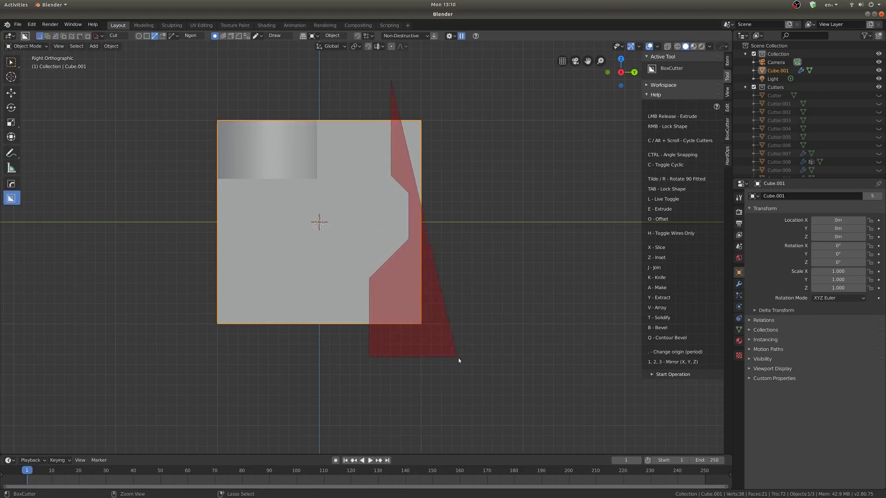
click(473, 356)
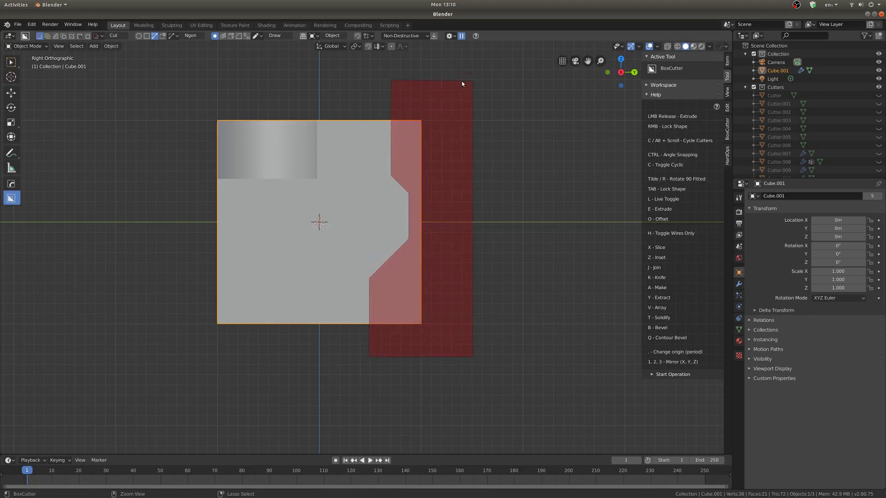
click(466, 81)
right_click(457, 74)
Extrude the polygon cutter through the cube and mirror it across Y
middle_drag(489, 139, 267, 310)
key(e)
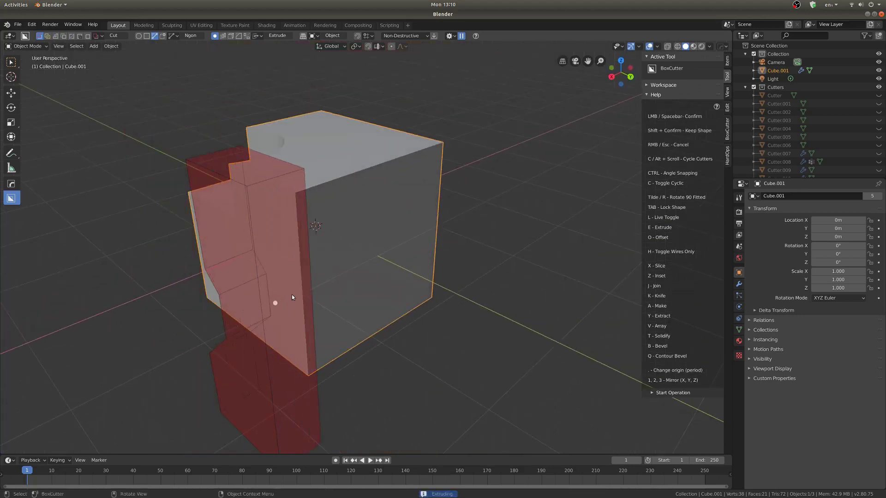
key(Tab)
middle_drag(449, 217, 355, 280)
key(2)
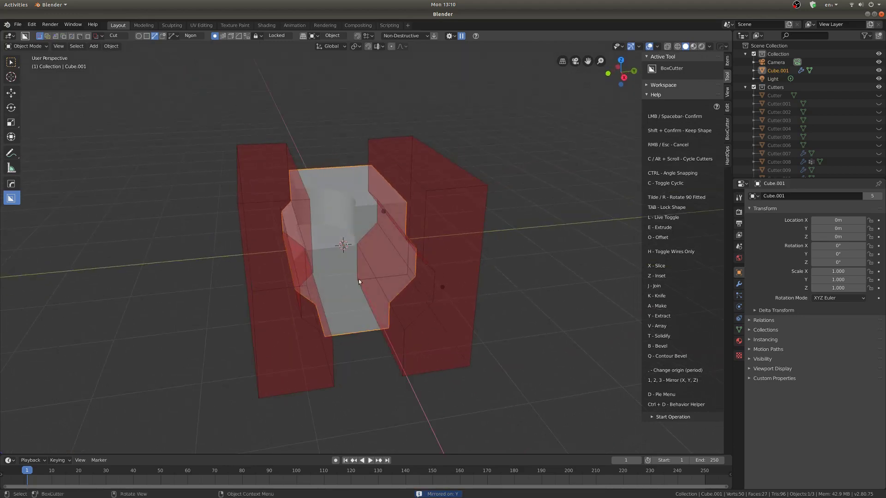